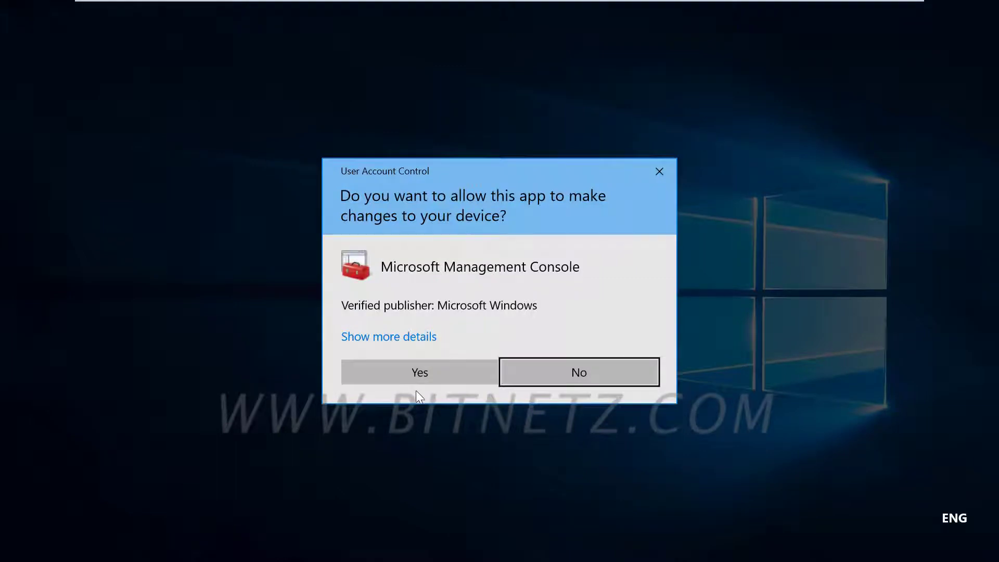
# Allow Microsoft Management Console to make changes, maximize its window, and start adding the Group Policy Object snap-in.
pyautogui.click(405, 372)
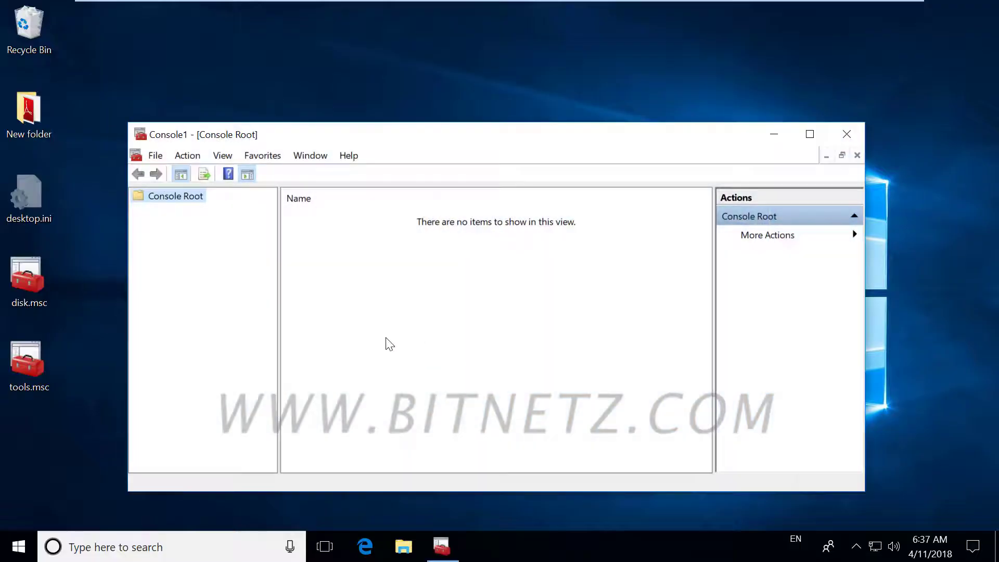
pyautogui.click(809, 134)
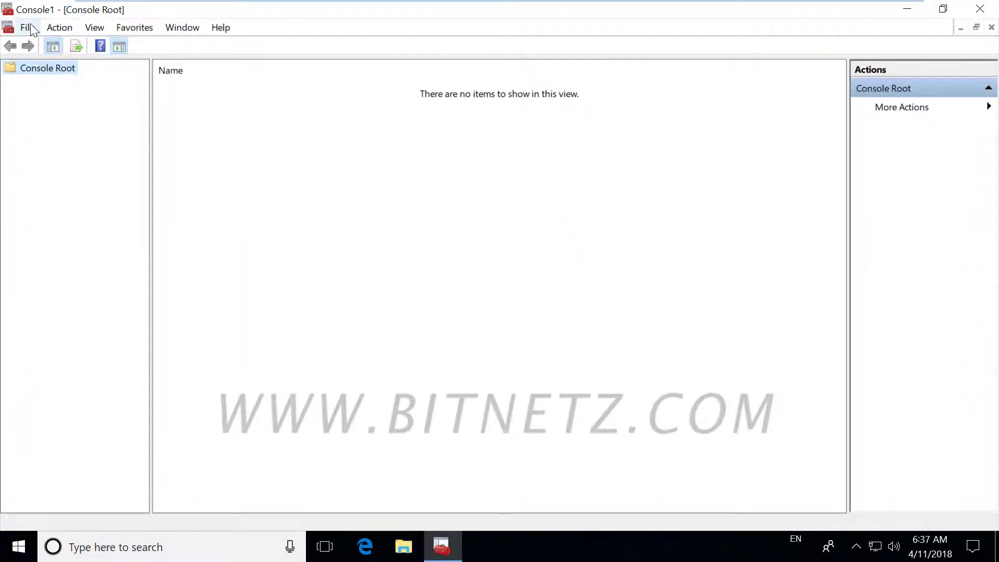
pyautogui.click(30, 26)
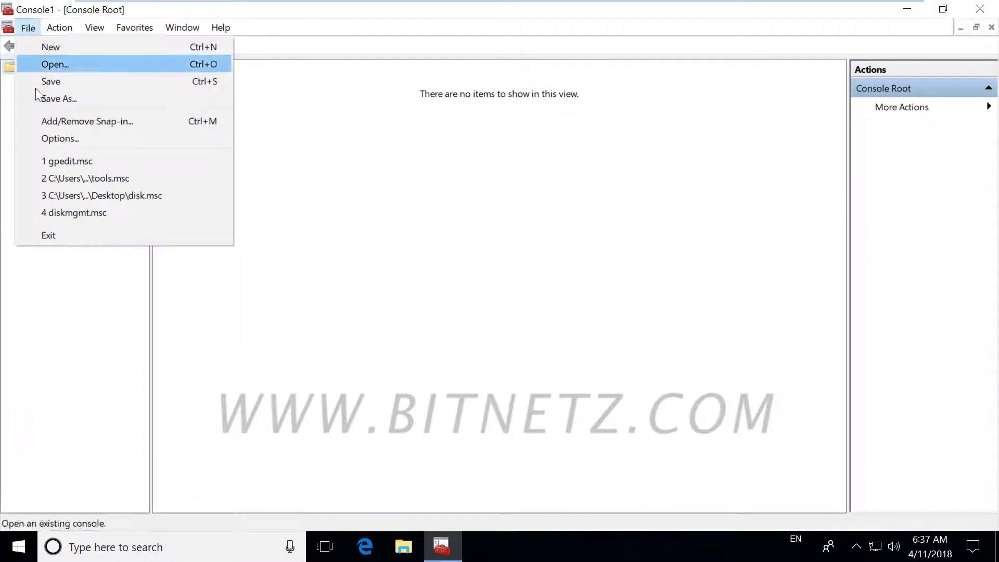
pyautogui.click(77, 120)
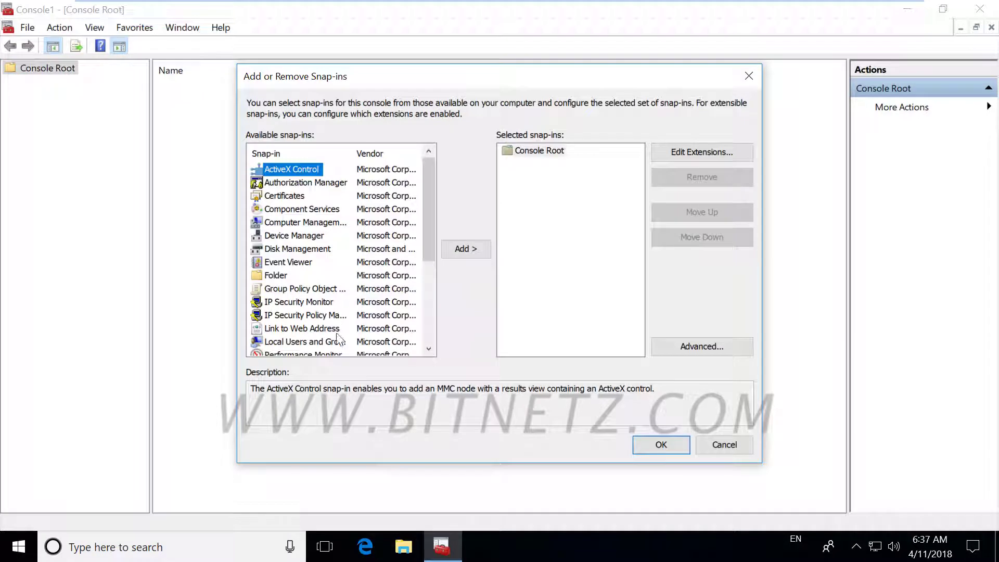
pyautogui.click(313, 289)
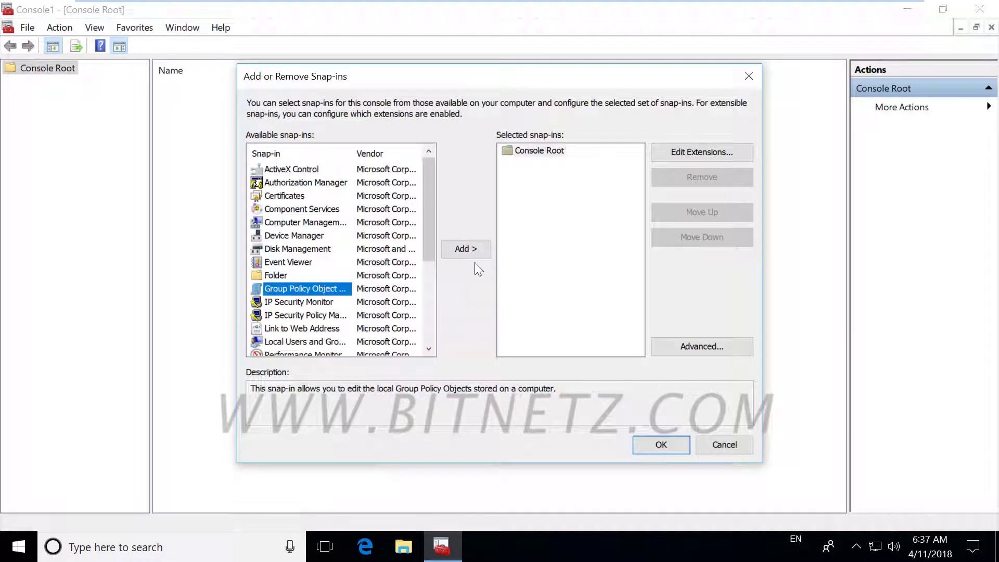
pyautogui.click(457, 252)
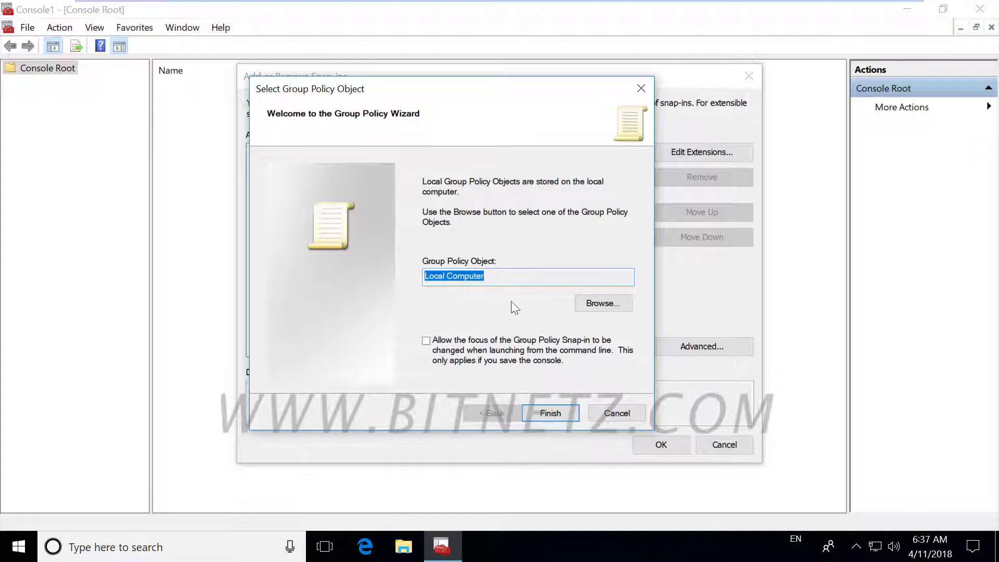
# Target the snap-in at the local student user's policy object and add it to the console.
pyautogui.click(591, 304)
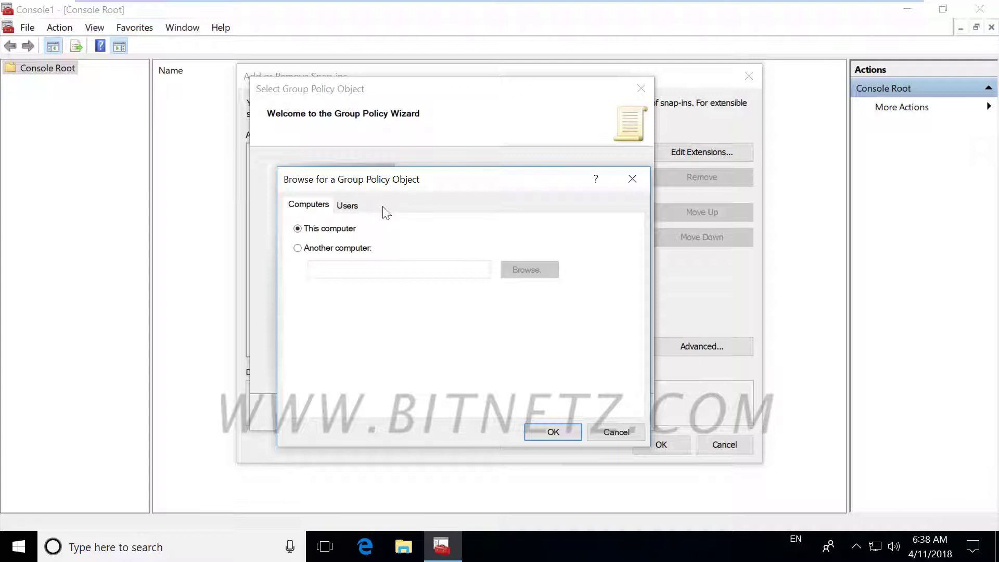
pyautogui.click(347, 206)
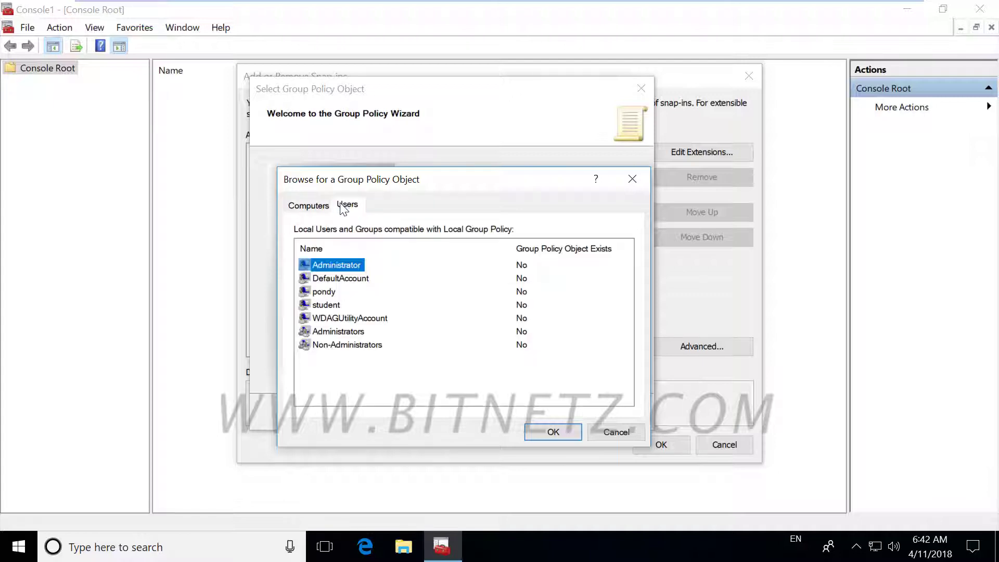
pyautogui.click(325, 305)
pyautogui.click(553, 431)
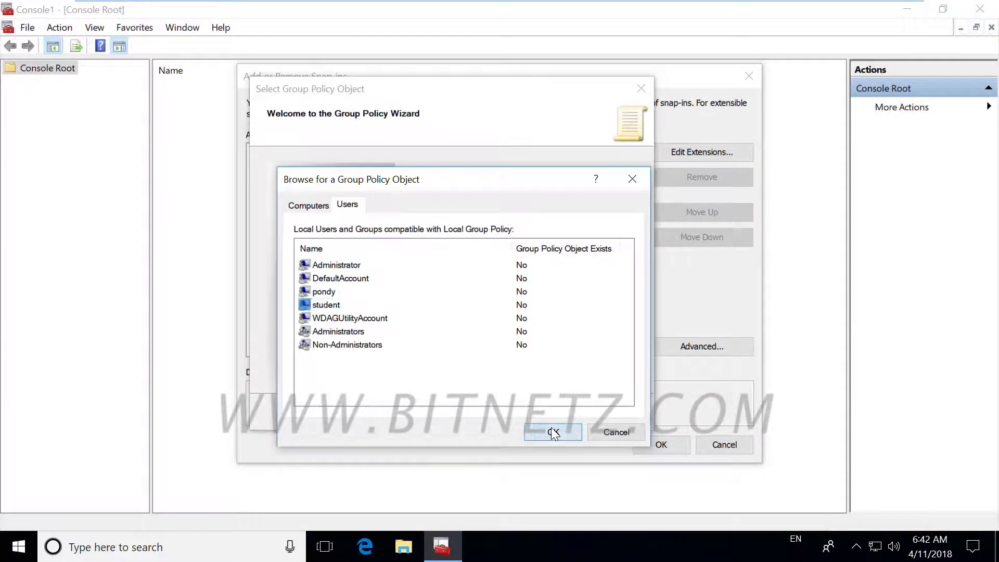
pyautogui.click(556, 414)
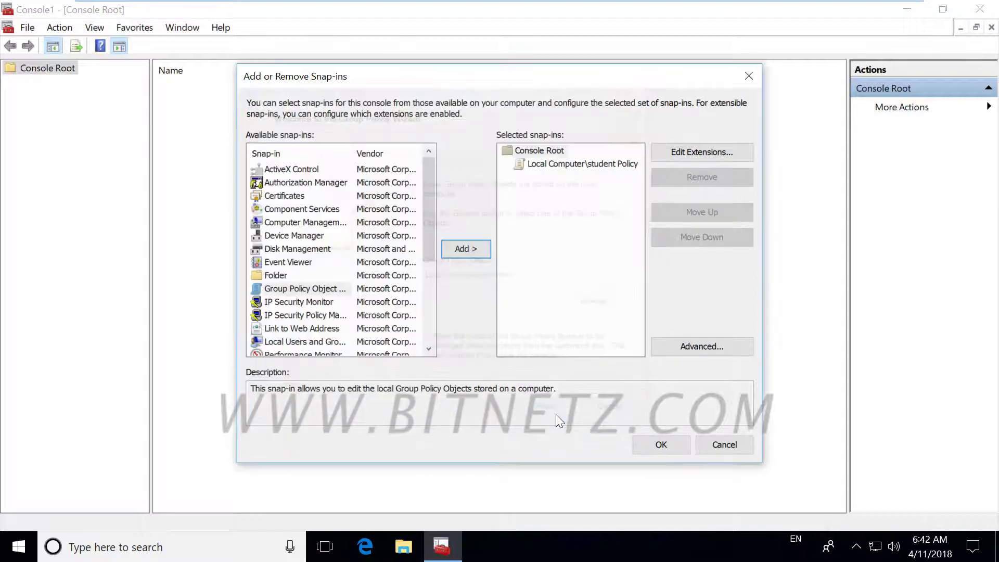
pyautogui.click(667, 444)
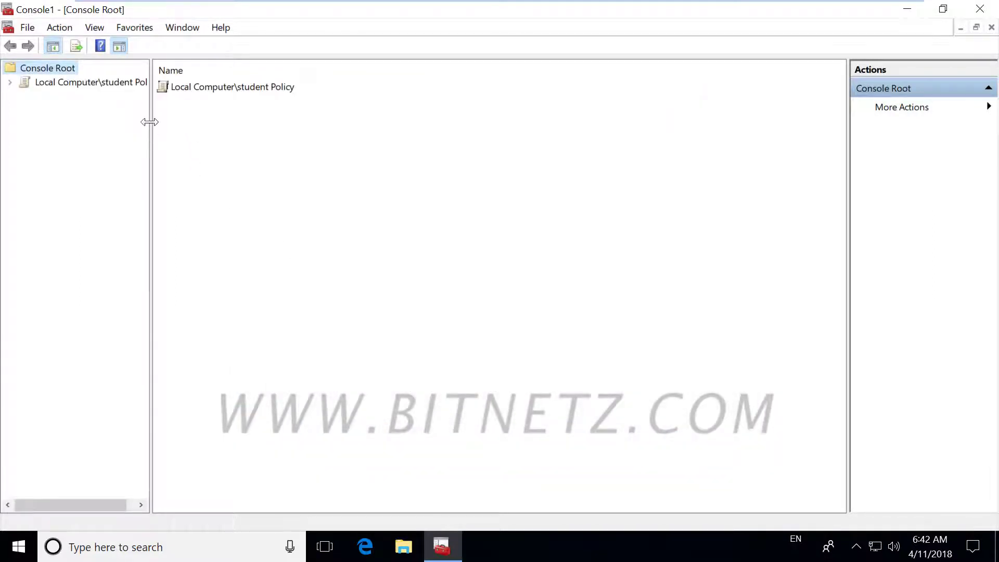
# Widen the console tree and expand the student policy down to the contents of User Configuration.
pyautogui.moveTo(149, 121); pyautogui.dragTo(318, 149)
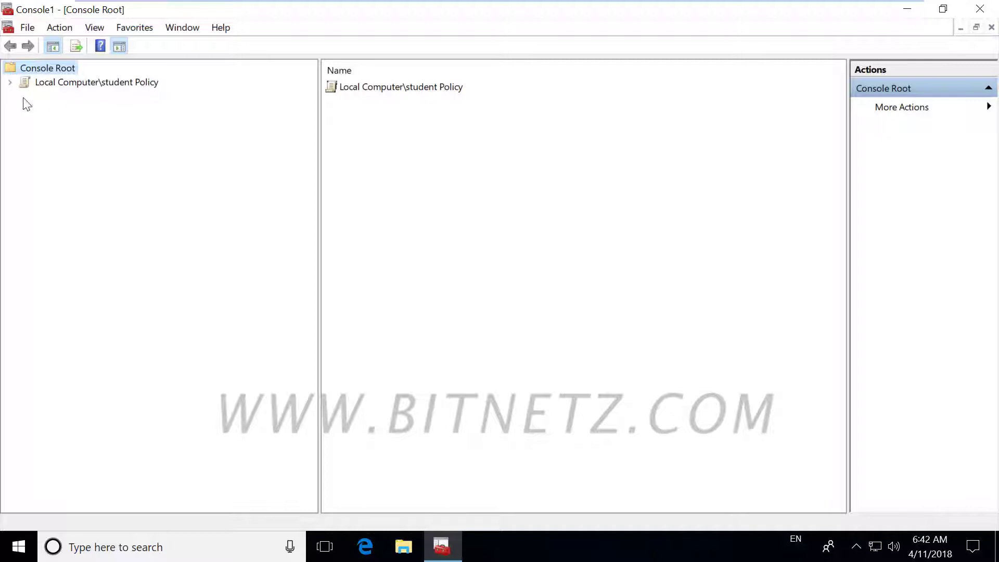
pyautogui.click(10, 83)
pyautogui.doubleClick(86, 99)
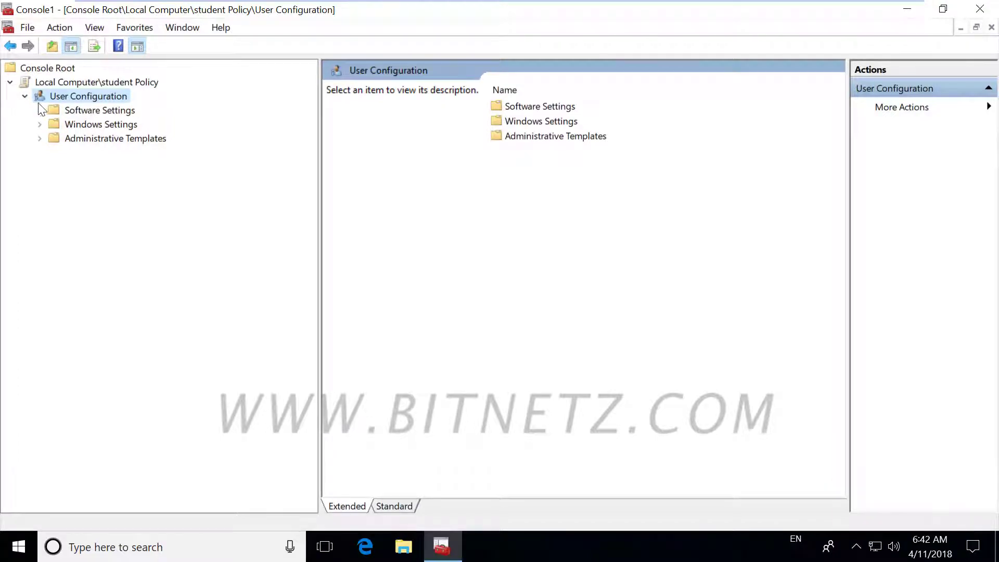
# Examine the Software Settings folder of the student policy and the commands it offers.
pyautogui.click(98, 111)
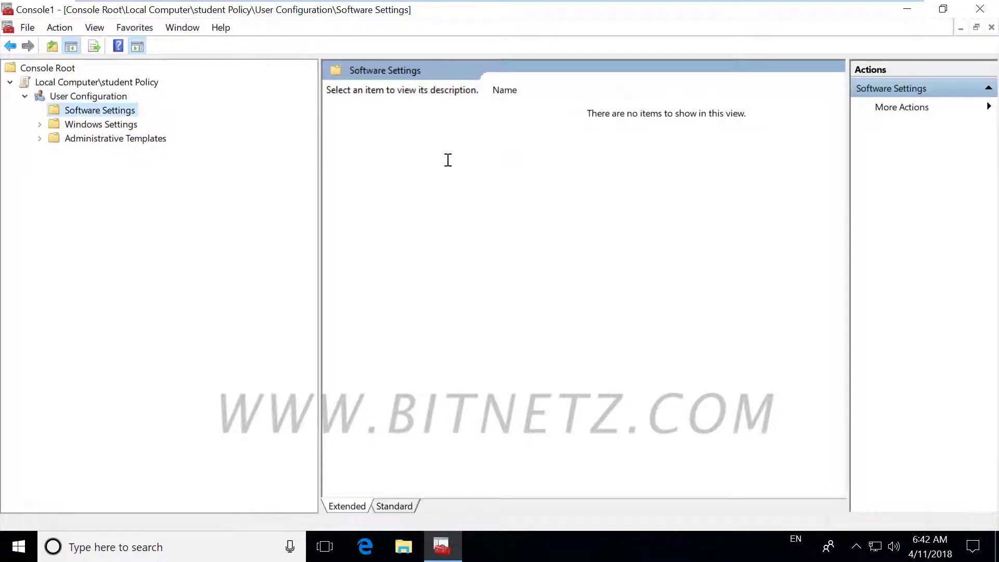
pyautogui.rightClick(103, 110)
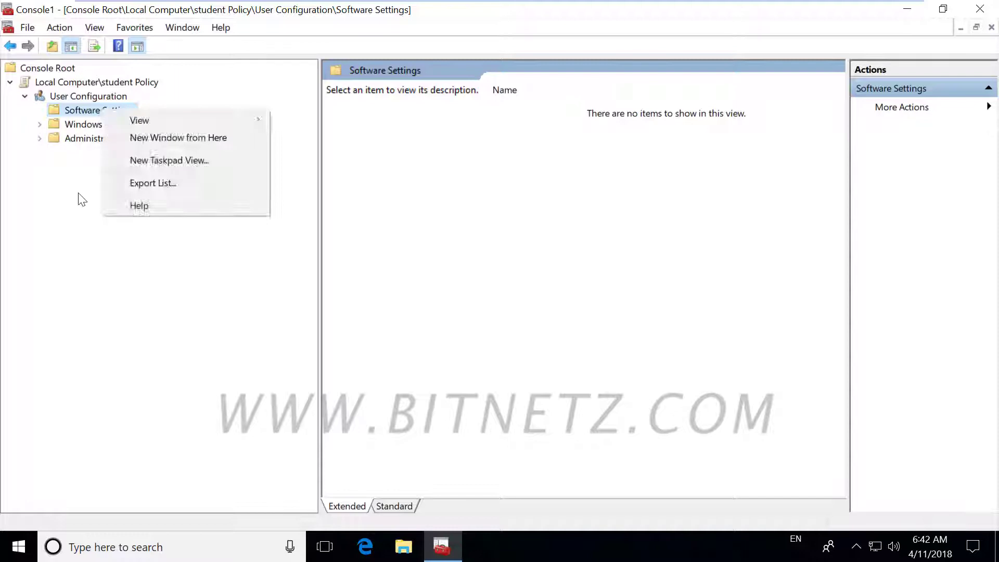
pyautogui.click(82, 199)
# Expand Windows Settings, view the logon and logoff scripts, and expand Security Settings in the student policy.
pyautogui.click(39, 125)
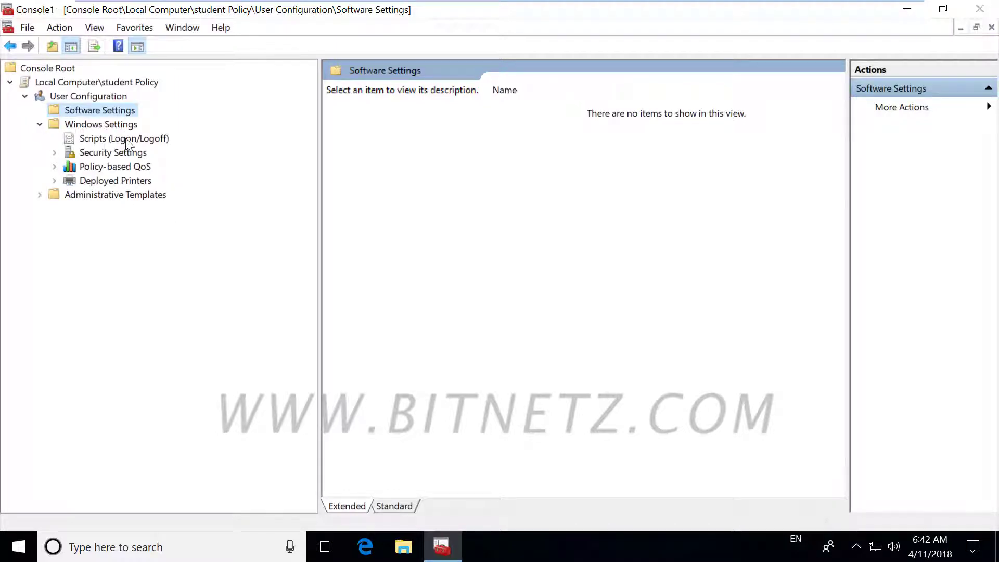
pyautogui.click(113, 140)
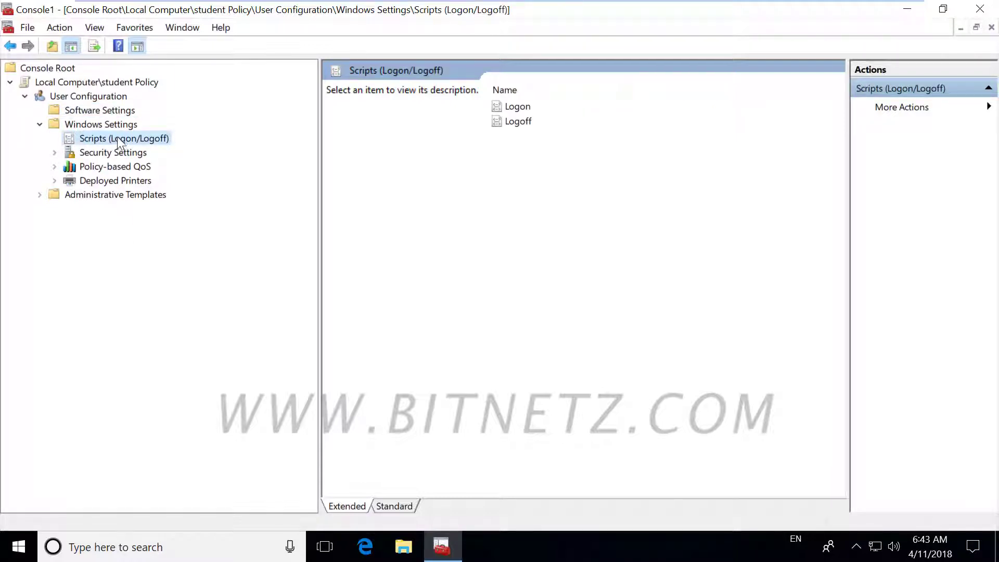
pyautogui.click(124, 152)
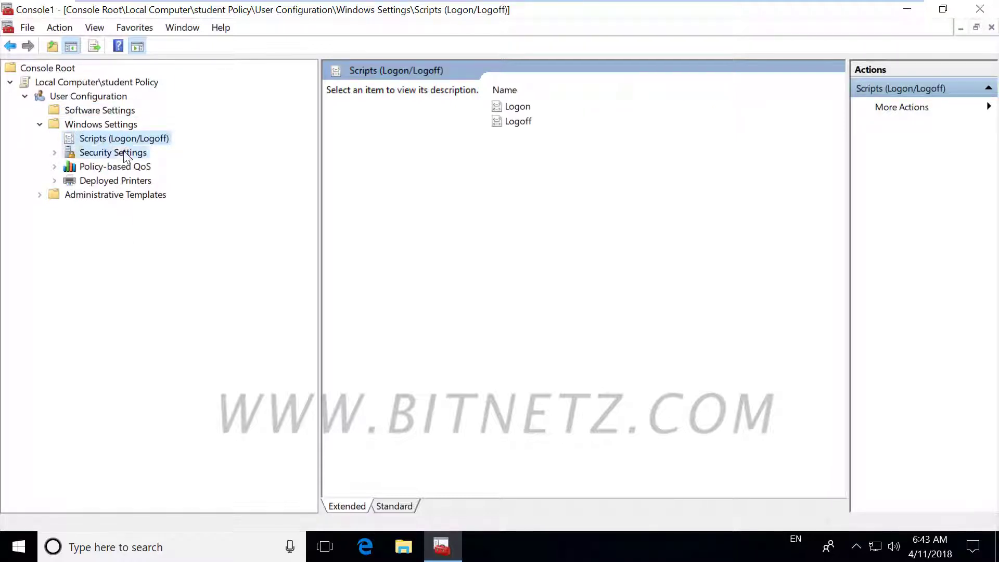
pyautogui.click(54, 152)
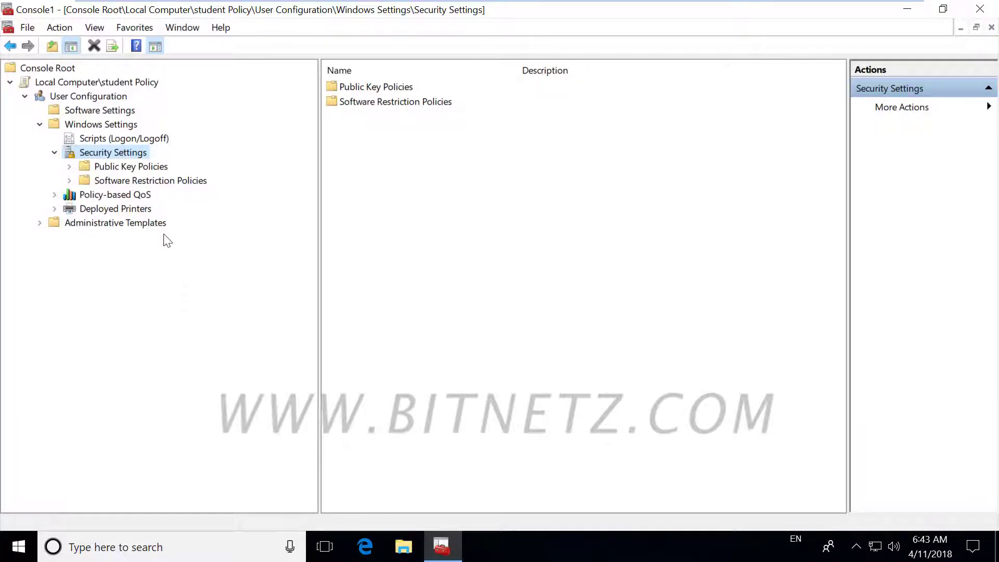
# Create new software restriction policies under Security Settings of the student policy.
pyautogui.rightClick(135, 181)
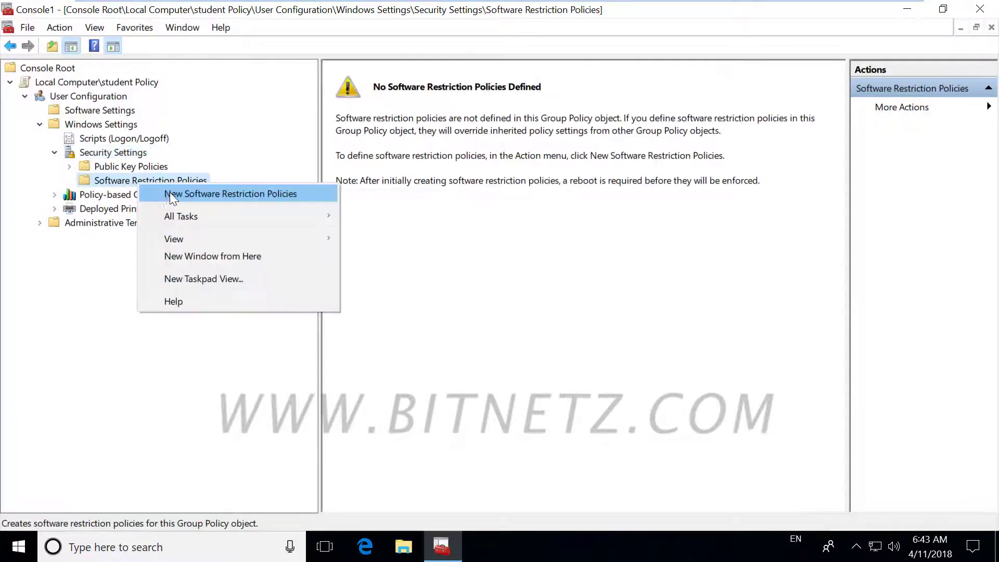
pyautogui.click(126, 179)
pyautogui.rightClick(126, 179)
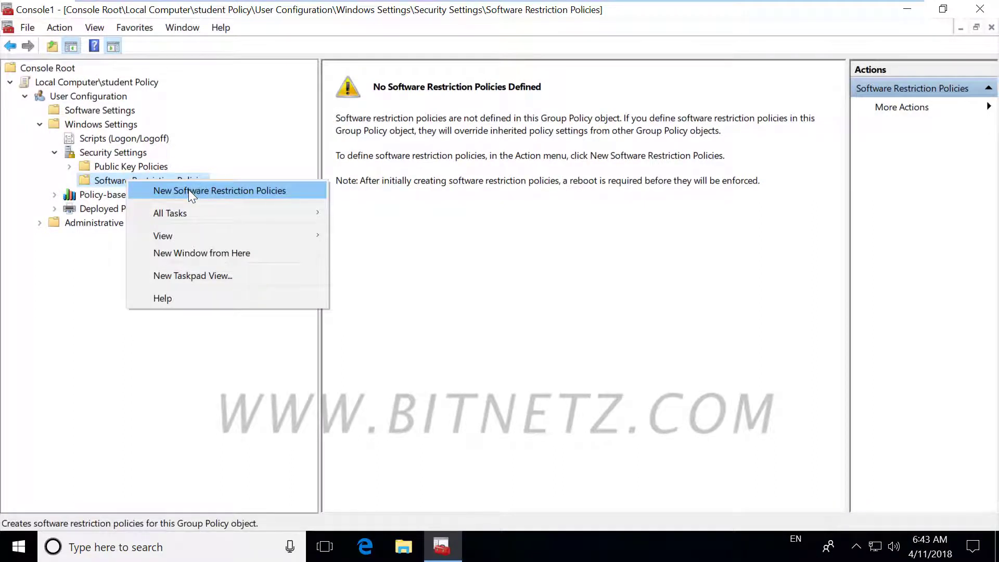
pyautogui.click(189, 189)
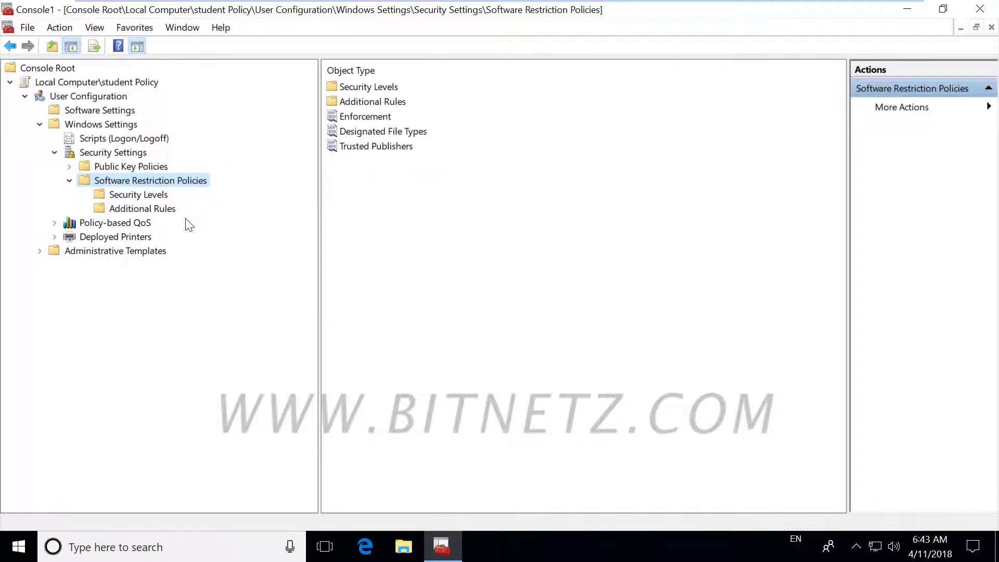
# Read the description of the Disallowed security level and close its properties without changes.
pyautogui.click(149, 195)
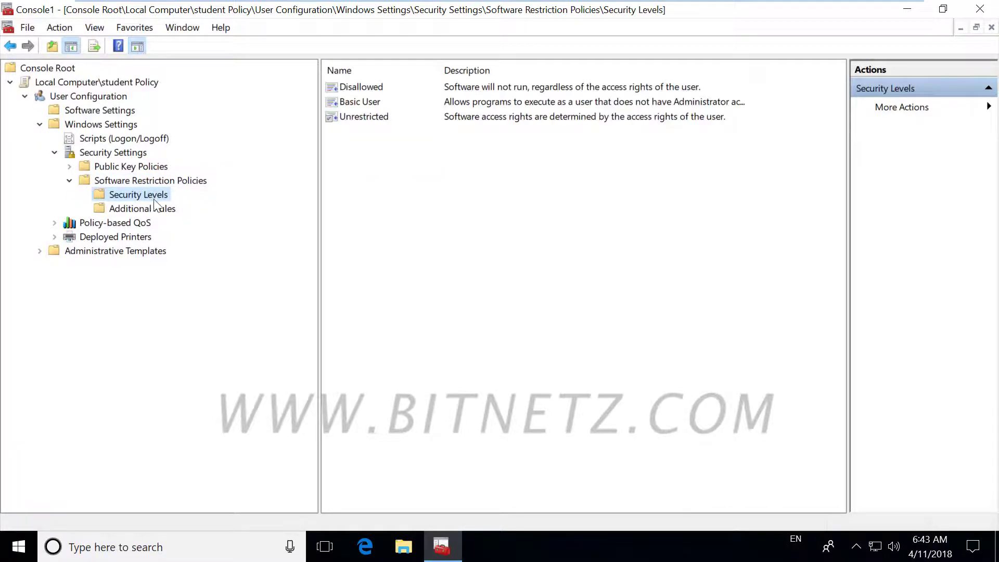
pyautogui.click(376, 87)
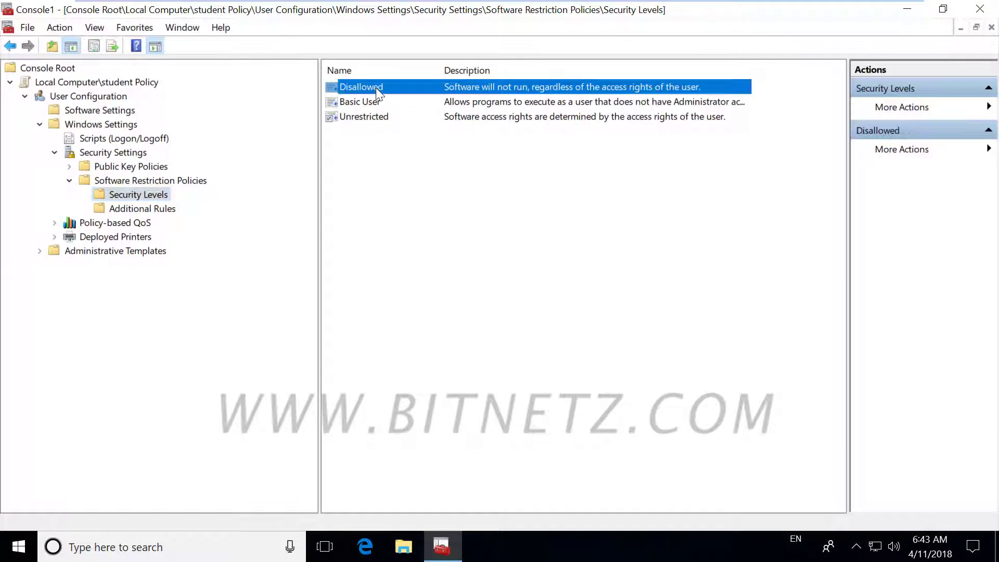
pyautogui.doubleClick(383, 86)
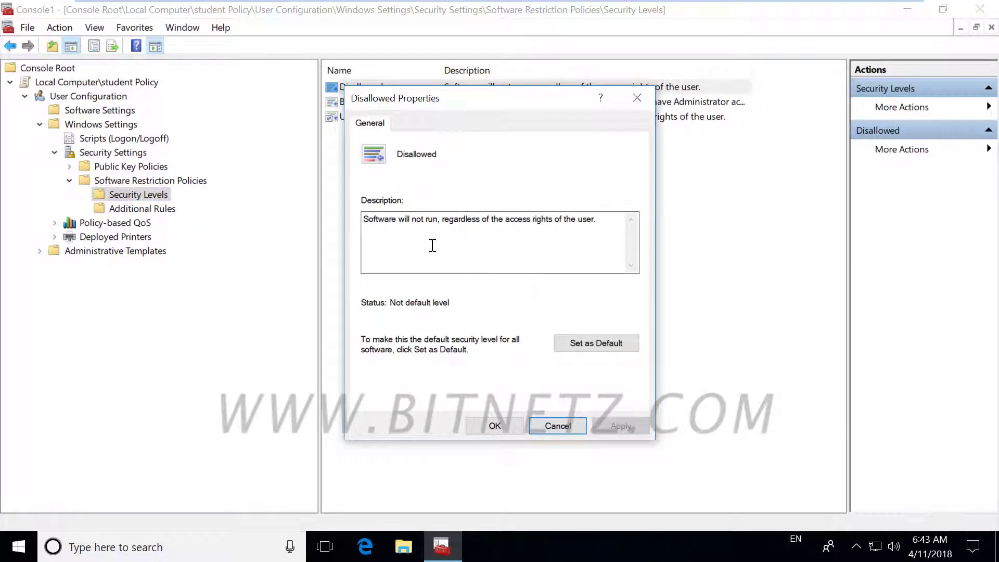
pyautogui.moveTo(367, 222); pyautogui.dragTo(600, 235)
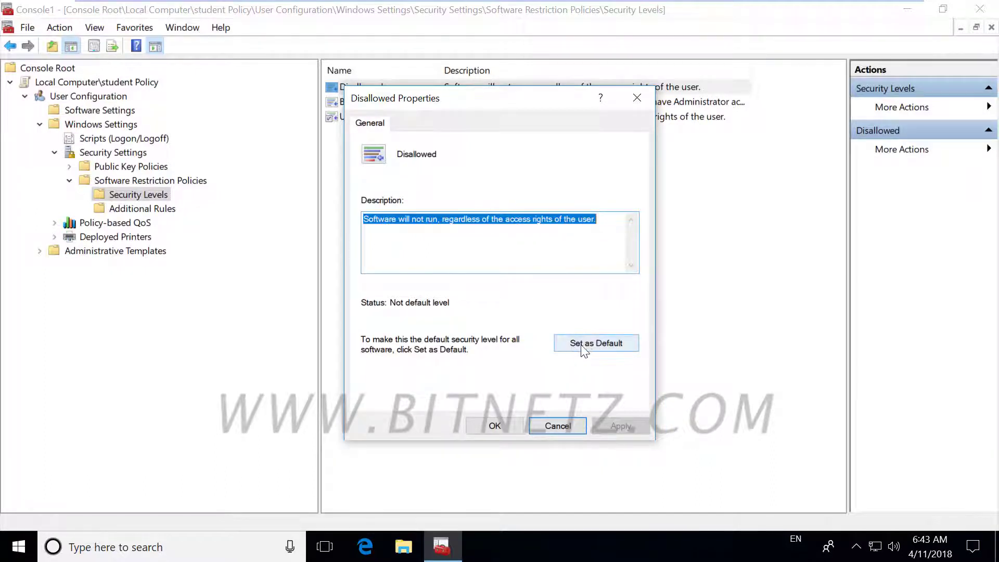
pyautogui.click(558, 428)
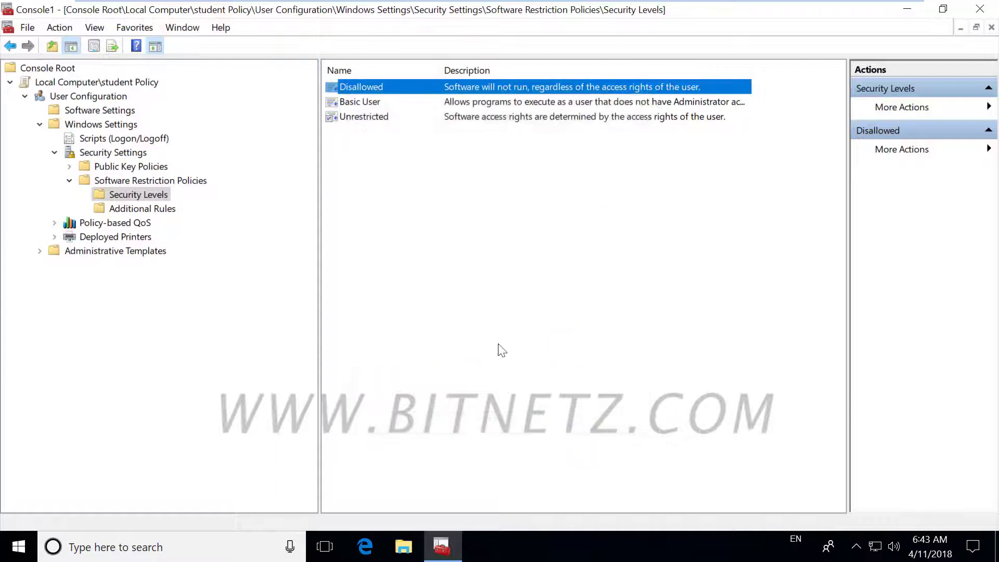
# Read the description of the Basic User security level and close its properties without changes.
pyautogui.click(371, 102)
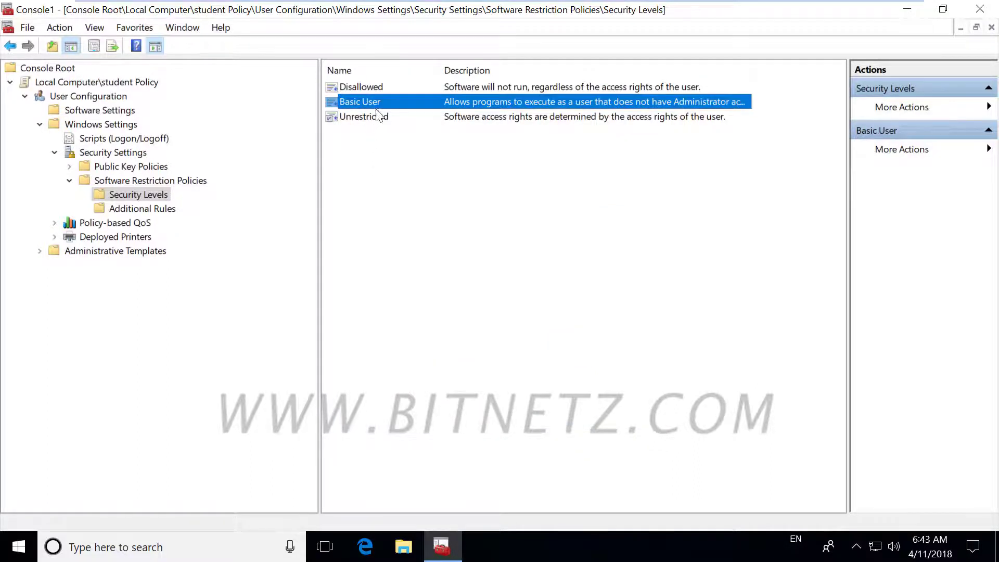
pyautogui.doubleClick(373, 102)
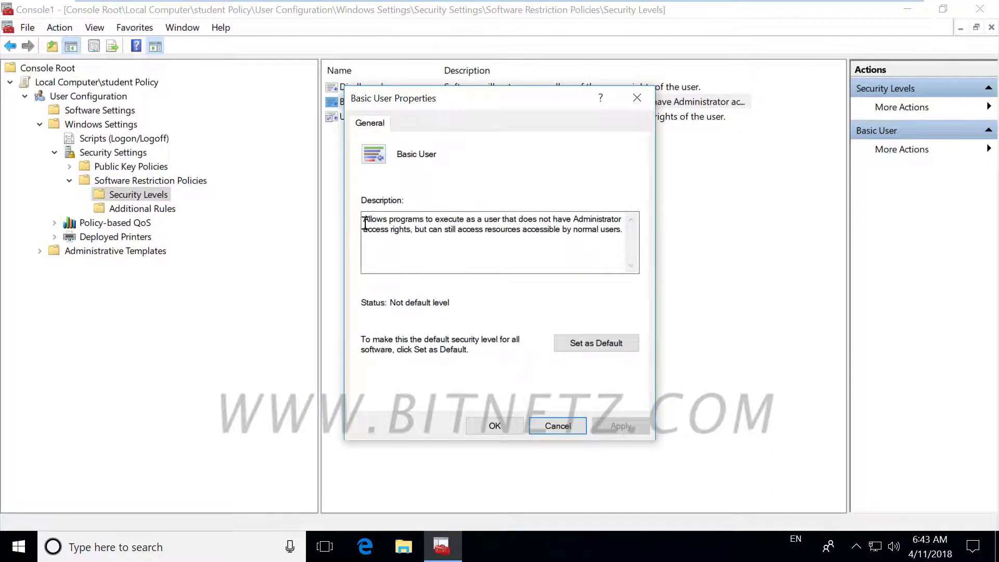
pyautogui.moveTo(364, 220); pyautogui.dragTo(630, 242)
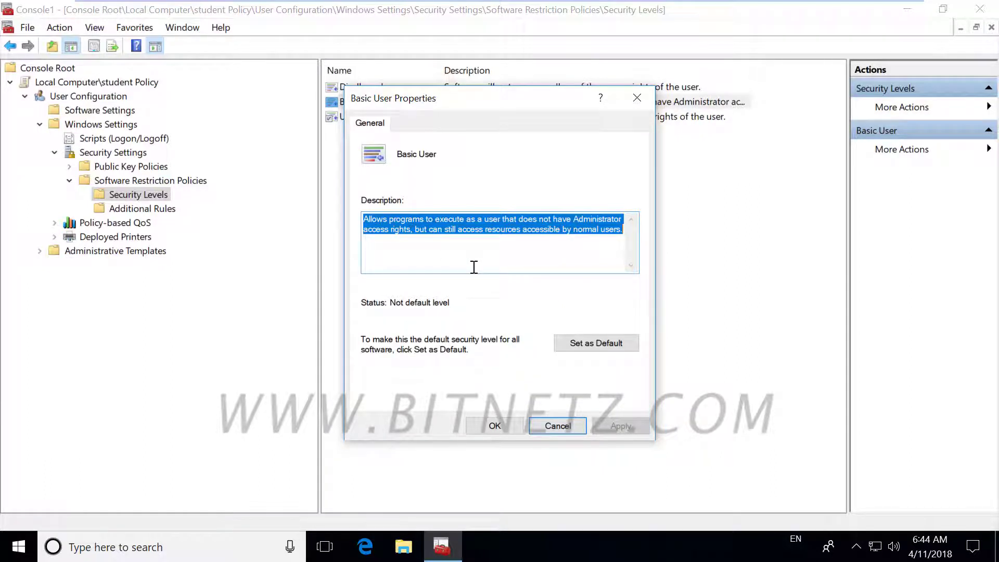
pyautogui.click(557, 426)
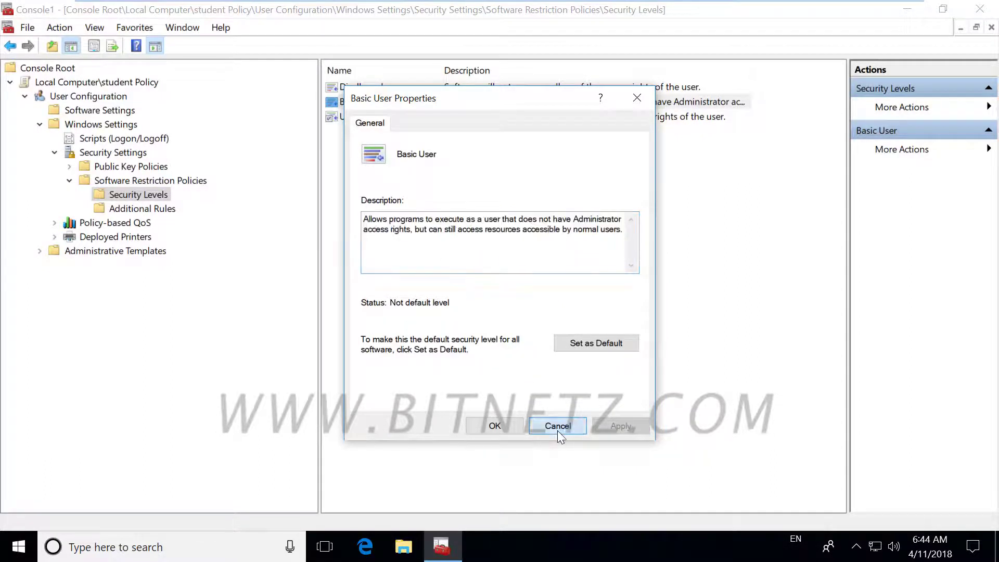
# Open the properties of the ProgramFilesDir path rule under Additional Rules.
pyautogui.click(143, 208)
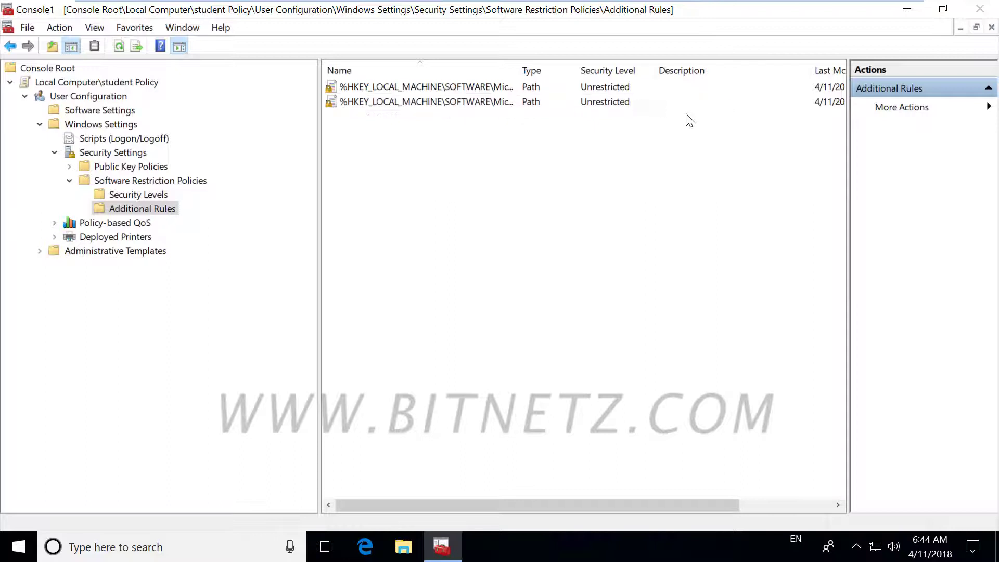
pyautogui.click(470, 102)
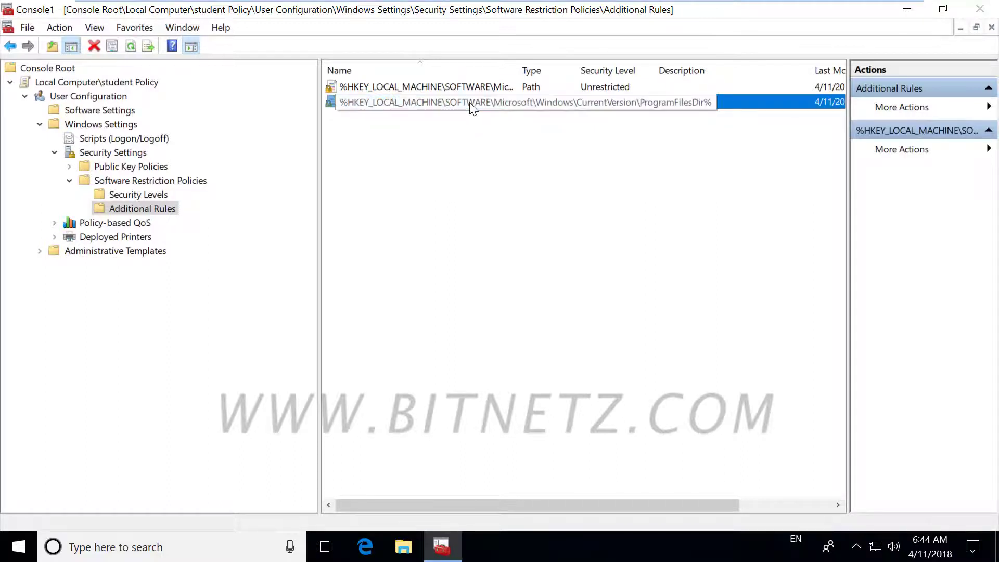
pyautogui.doubleClick(469, 102)
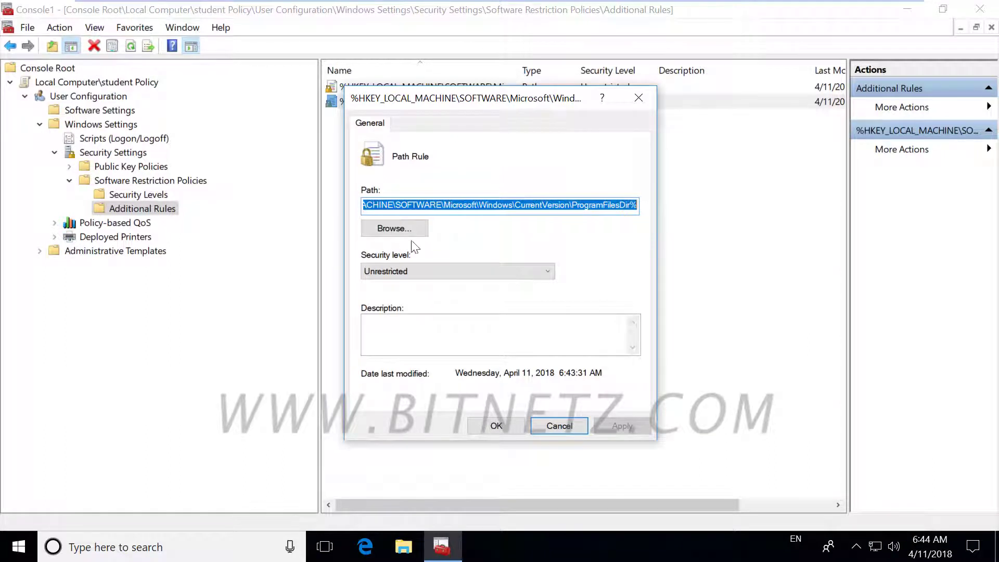
# Browse to C:\Program Files (x86)\Adobe\Reader 10.0\Reader\AcroRd32.exe as the path of the ProgramFilesDir rule.
pyautogui.click(383, 233)
pyautogui.scroll(-1, 550, 300)
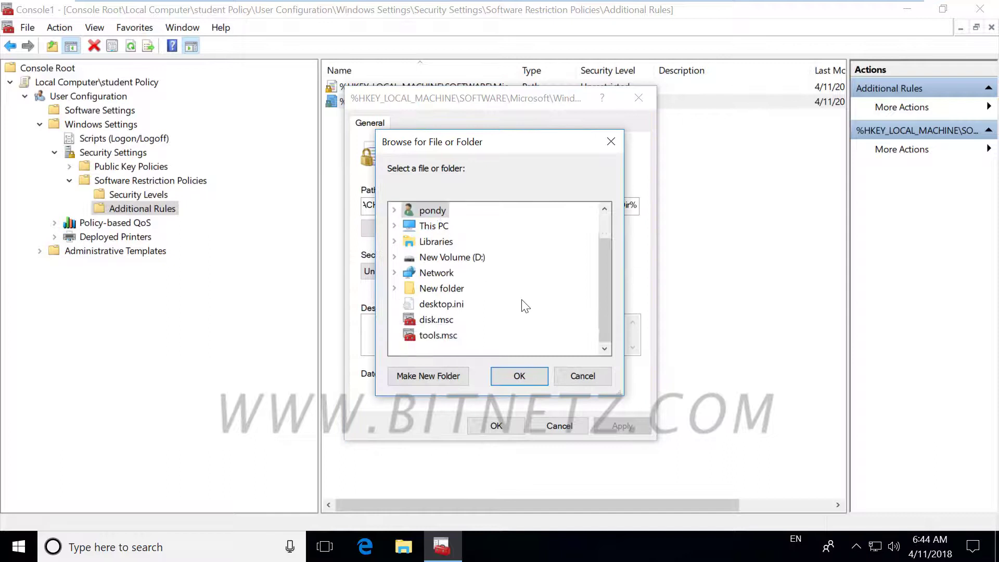
pyautogui.click(395, 225)
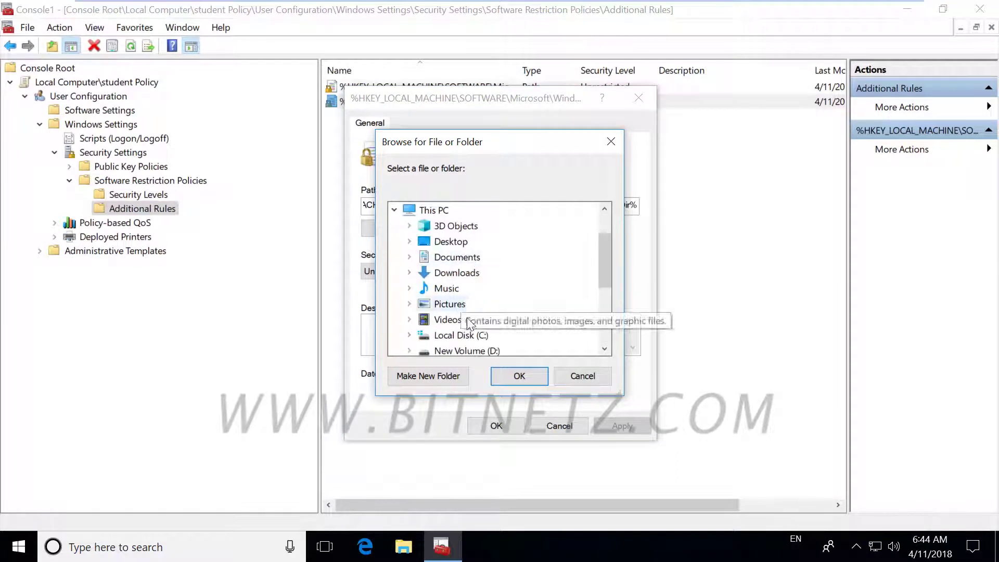
pyautogui.doubleClick(456, 336)
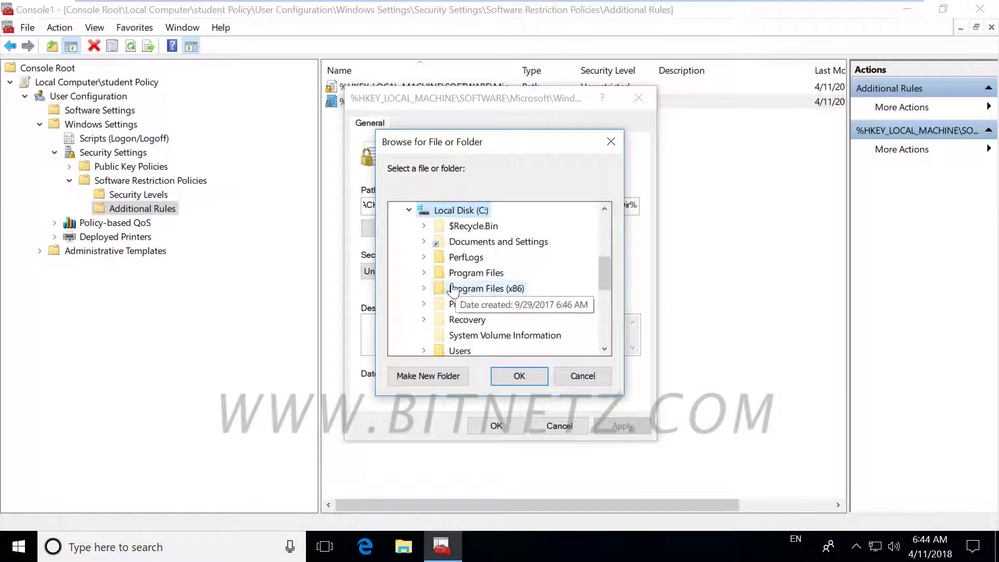
pyautogui.doubleClick(439, 293)
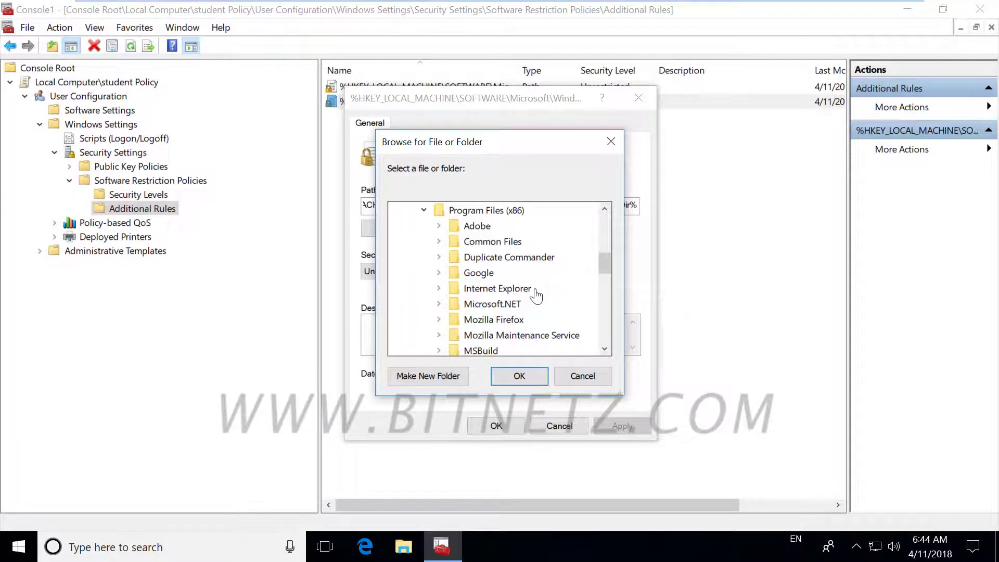
pyautogui.click(439, 225)
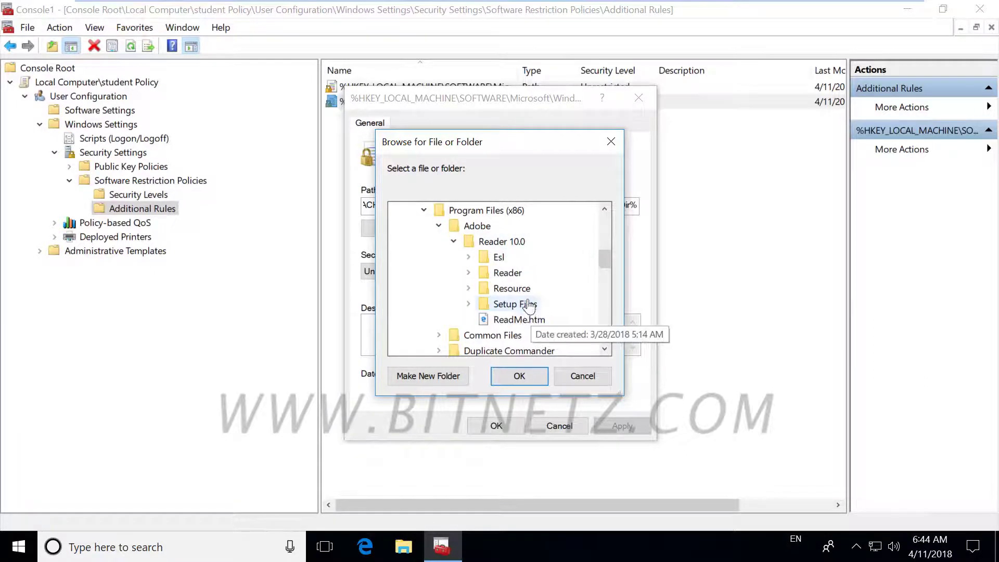
pyautogui.doubleClick(485, 273)
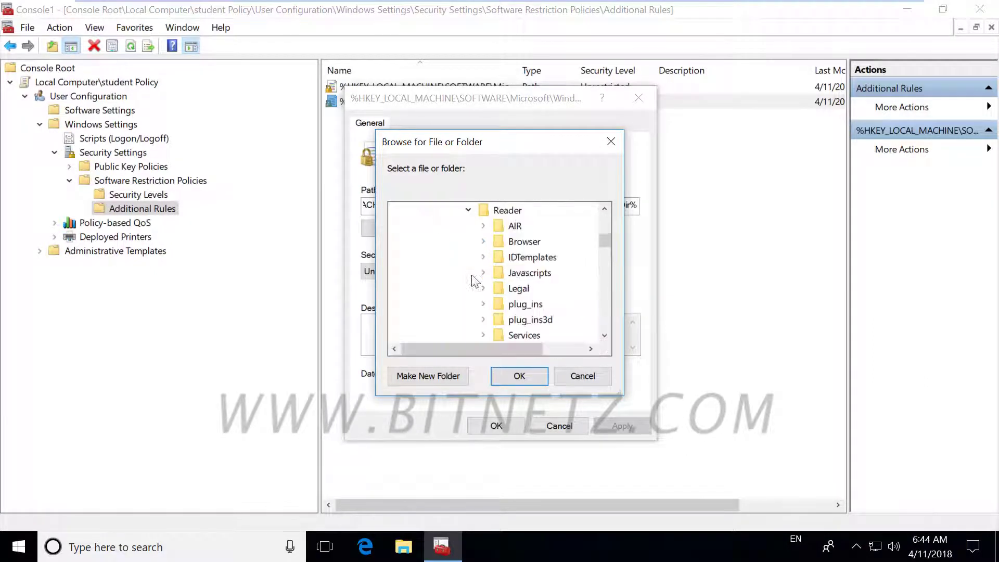
pyautogui.scroll(-2, 546, 275)
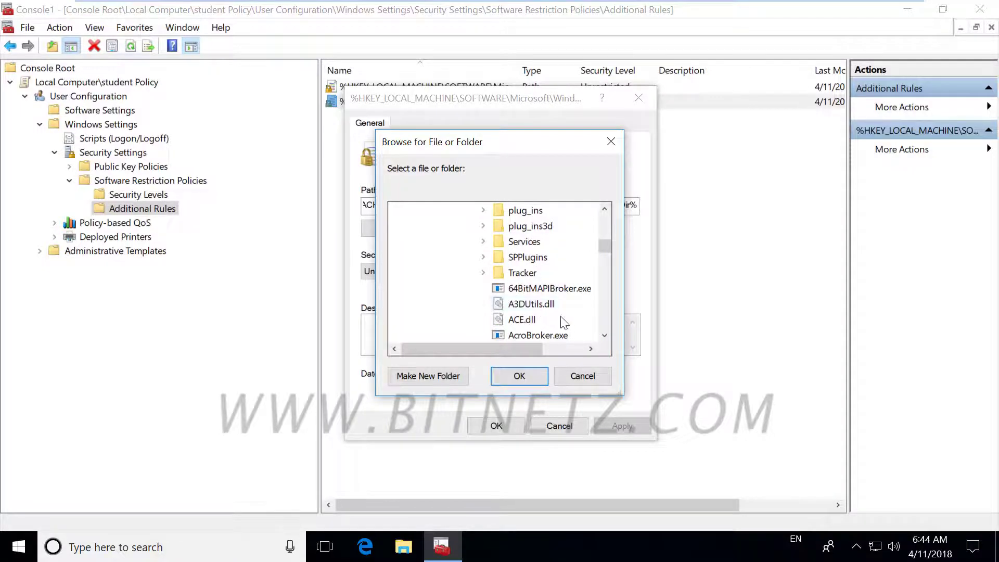
pyautogui.scroll(-1, 559, 322)
pyautogui.click(551, 336)
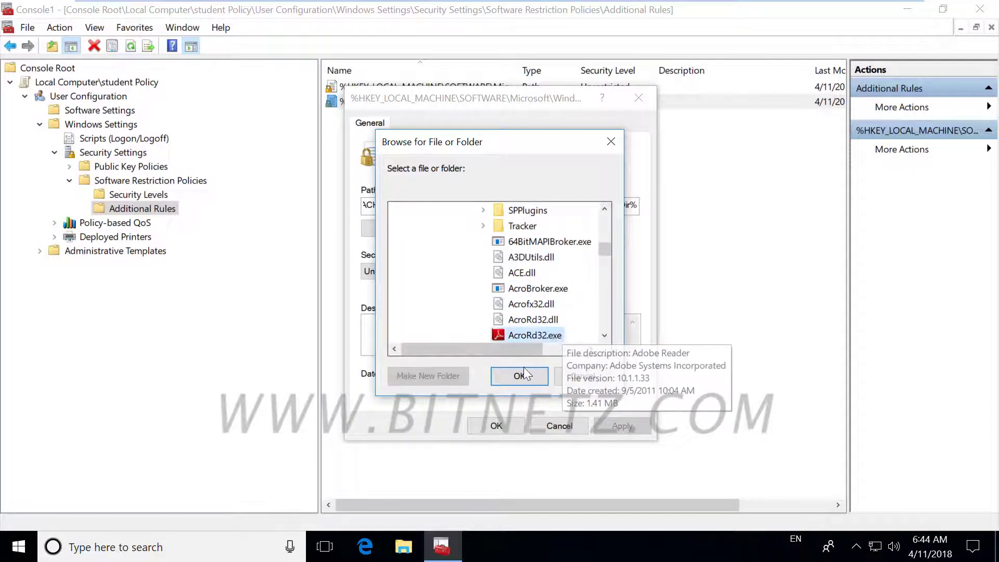
pyautogui.click(511, 376)
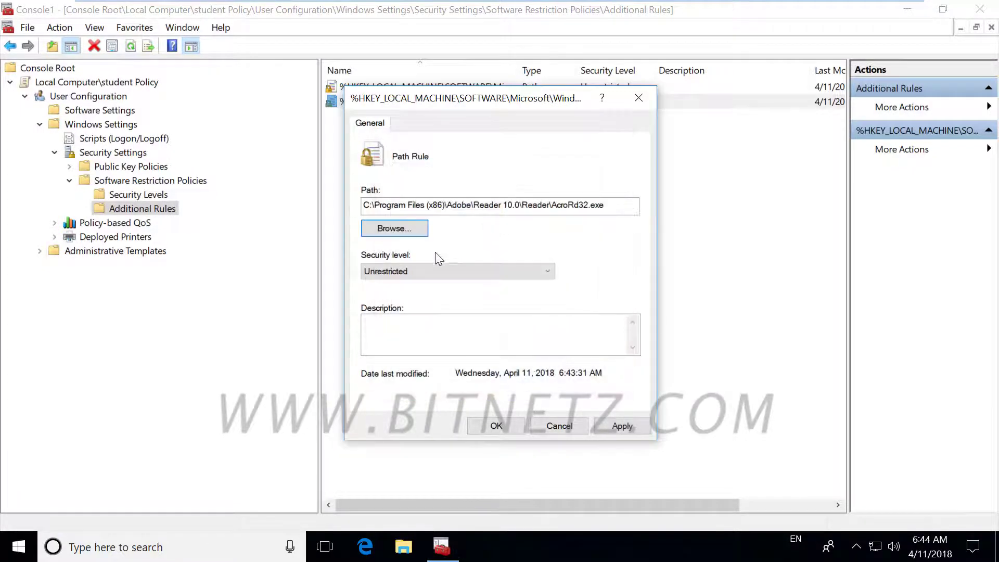
# View the security level options of the path rule and close its properties without saving.
pyautogui.click(550, 271)
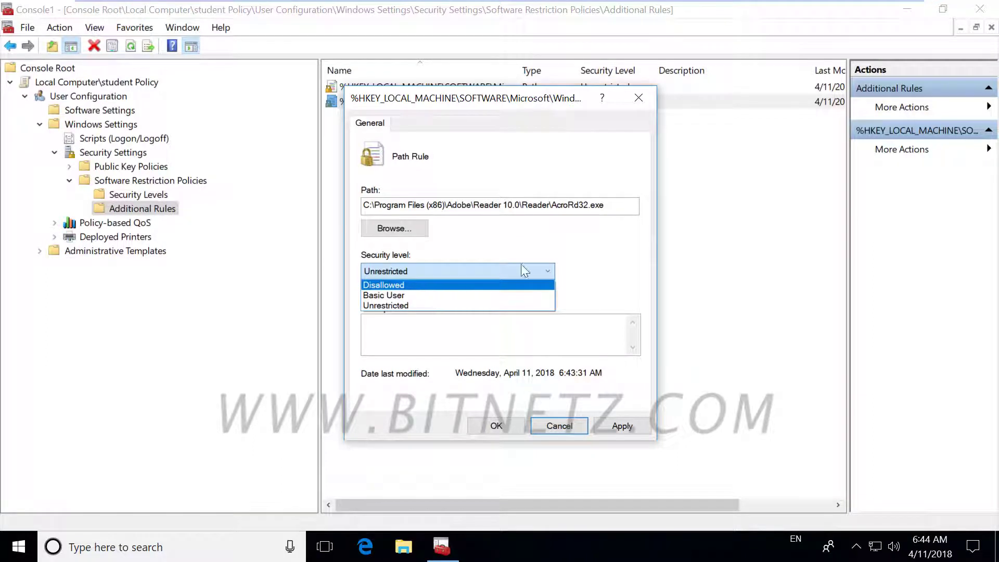
pyautogui.click(557, 425)
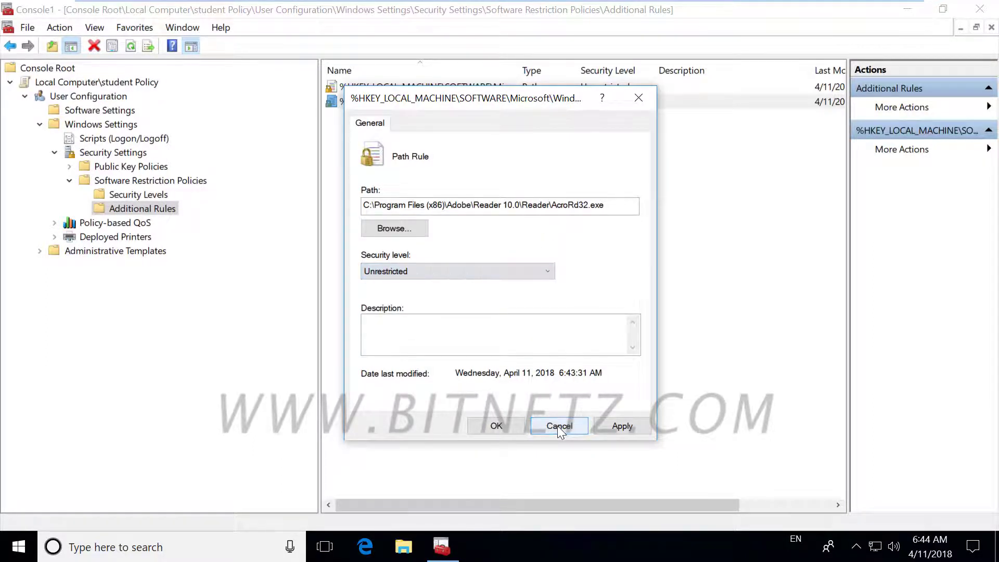
pyautogui.click(557, 425)
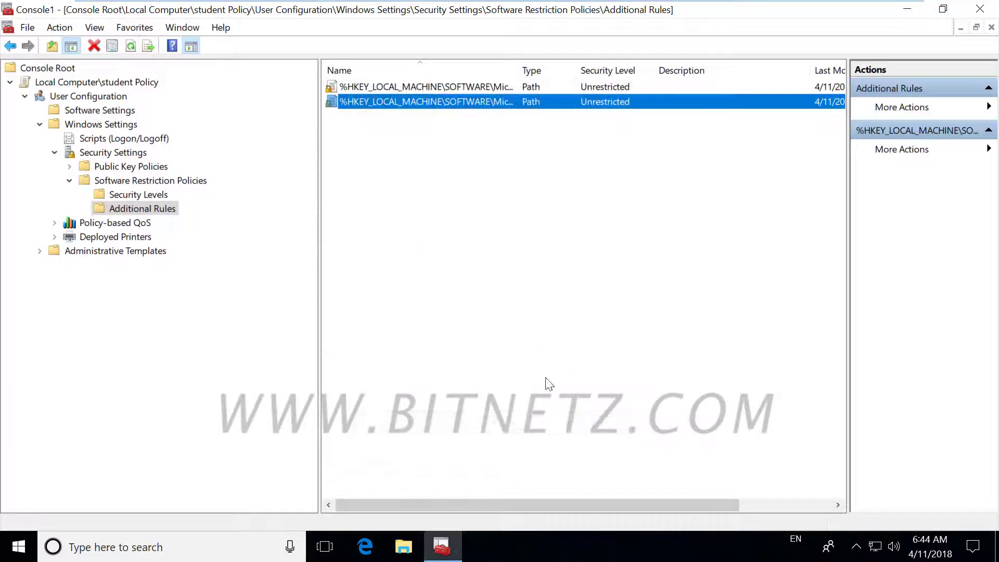
# Examine the path browsing and security level options of the SystemRoot path rule and close its properties without changes.
pyautogui.doubleClick(456, 87)
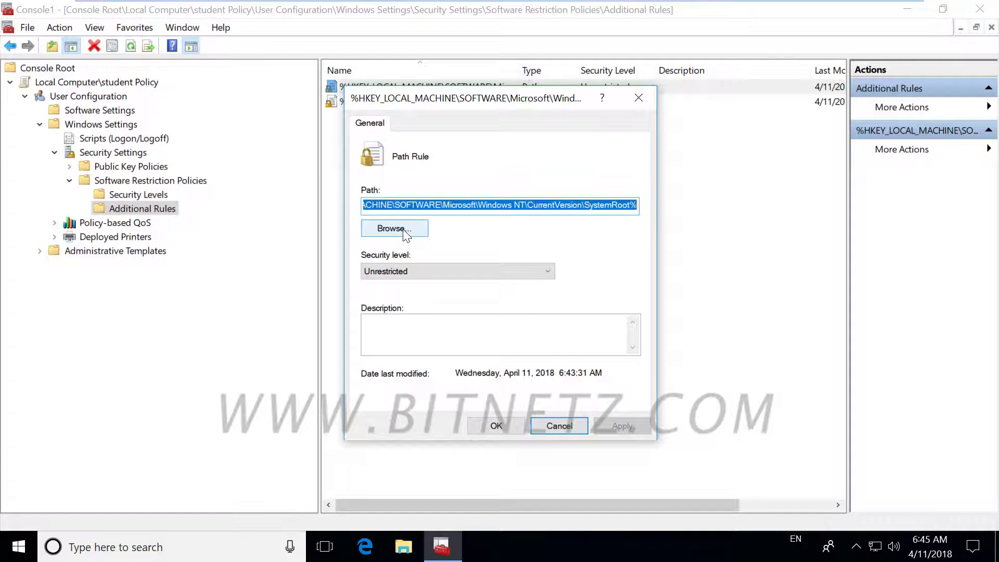
pyautogui.click(405, 229)
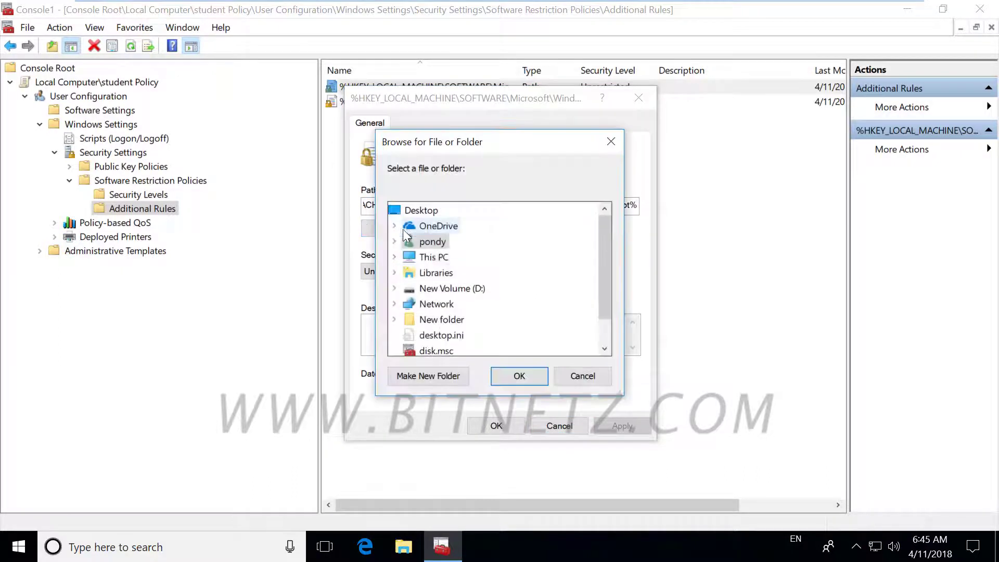
pyautogui.press('Escape')
pyautogui.click(462, 274)
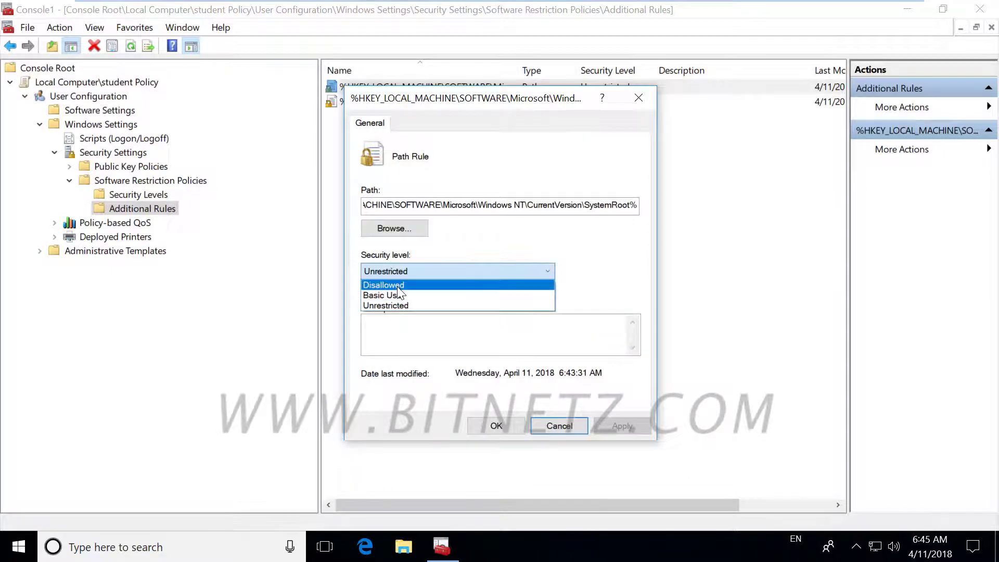
pyautogui.click(601, 294)
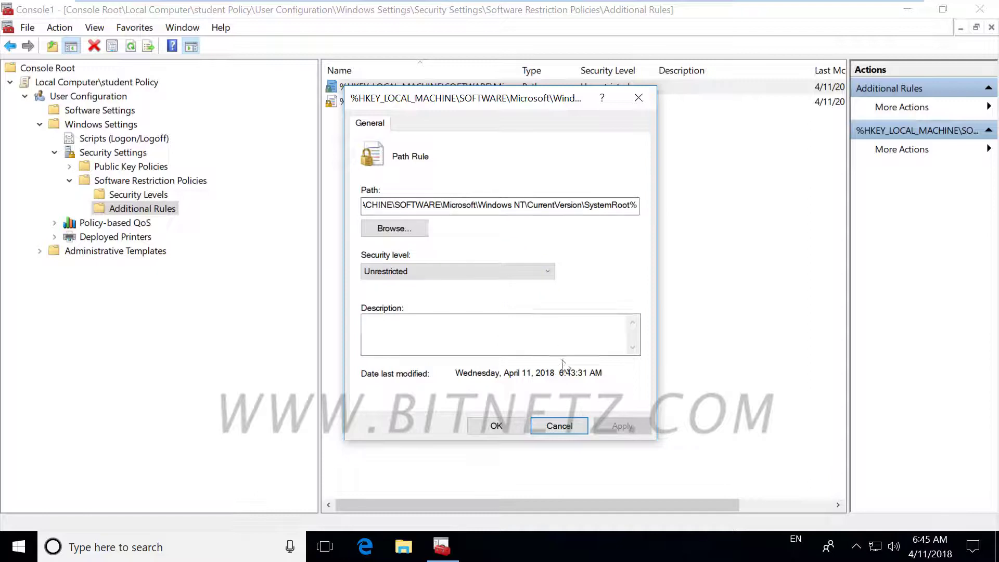
pyautogui.click(557, 425)
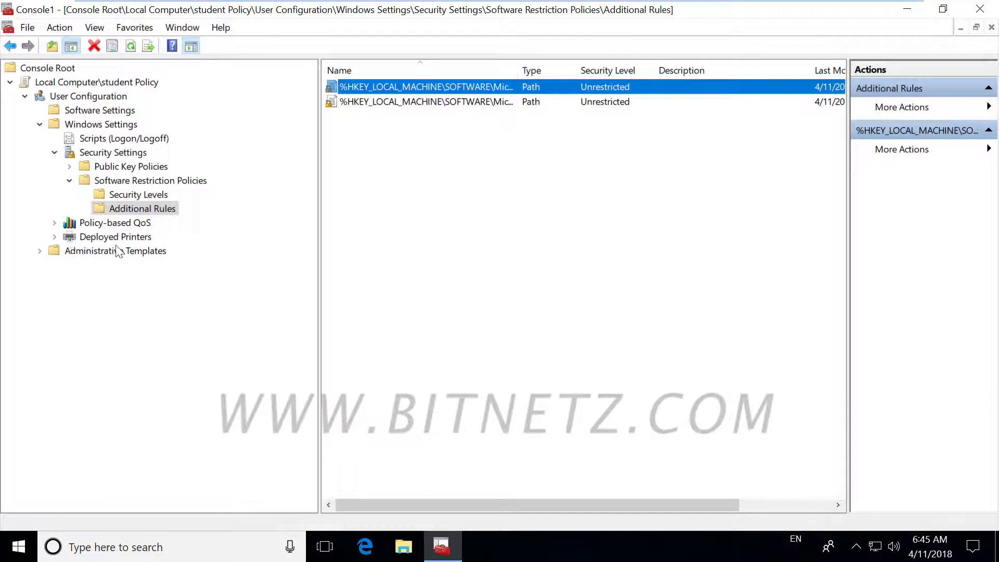
# View the Control Panel policies under Administrative Templates and compare them with the options in the desktop's context menu.
pyautogui.click(39, 251)
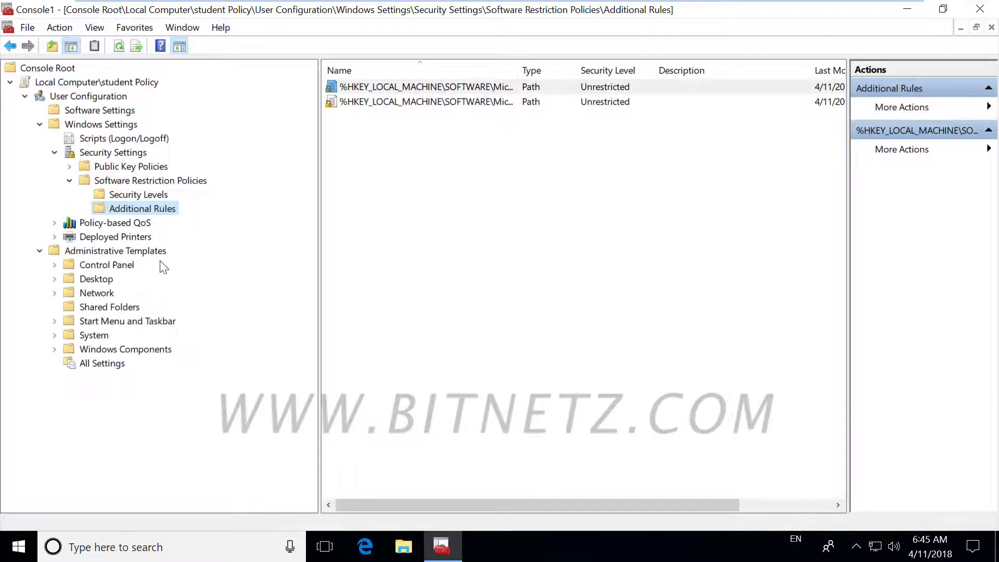
pyautogui.click(107, 265)
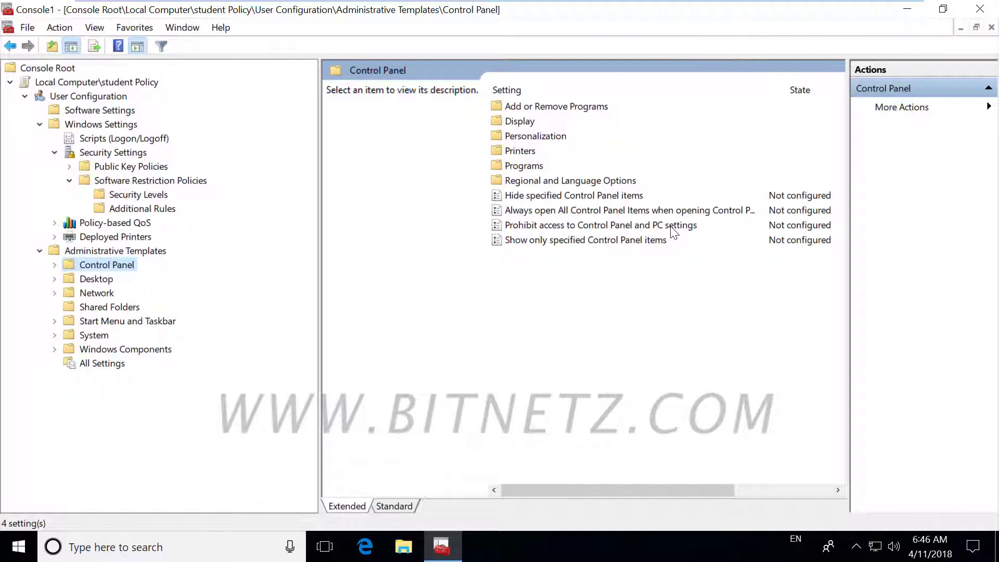
pyautogui.click(903, 10)
pyautogui.rightClick(679, 158)
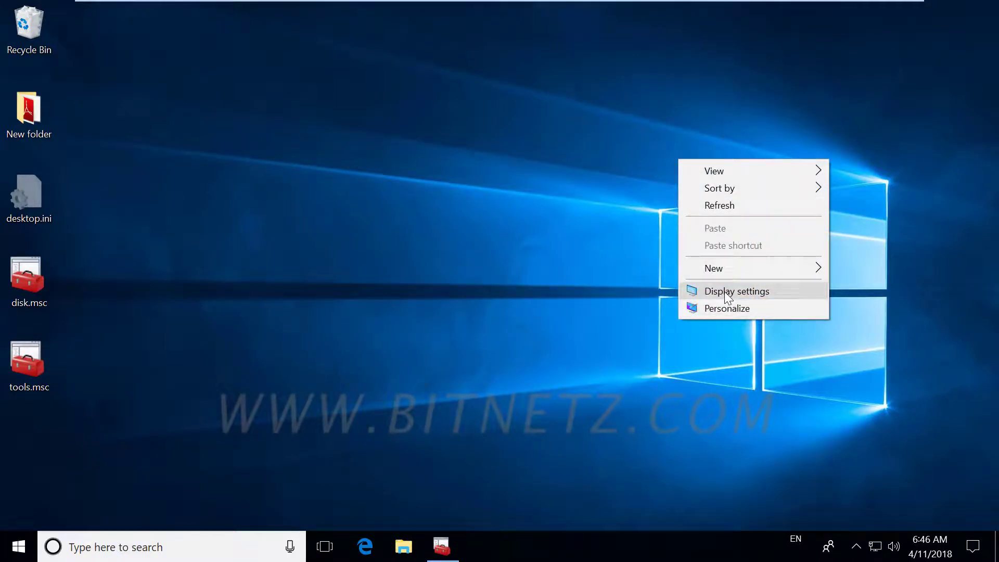
pyautogui.click(442, 545)
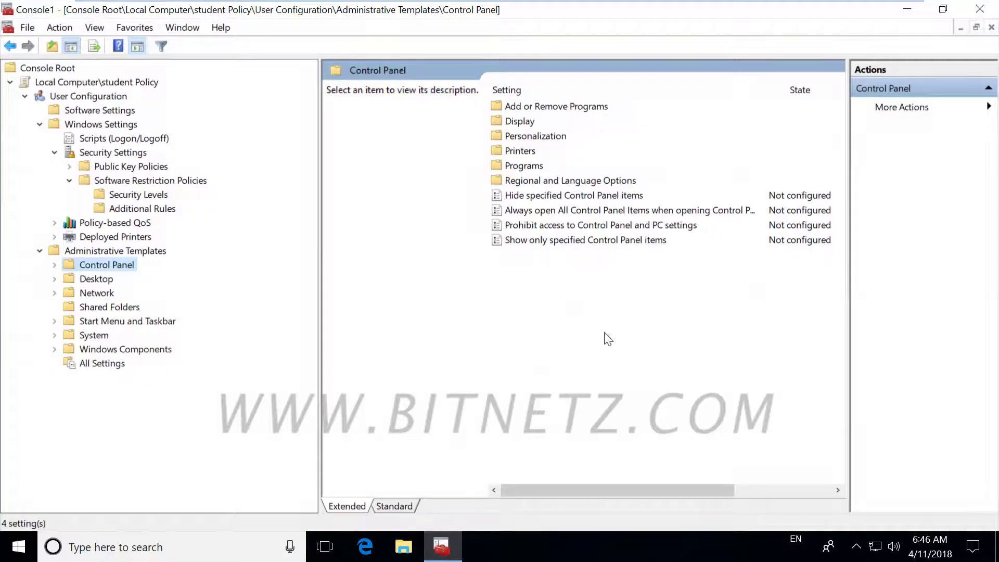
# Read the description of the Desktop policy "Remove Properties from the Documents icon context menu".
pyautogui.click(97, 280)
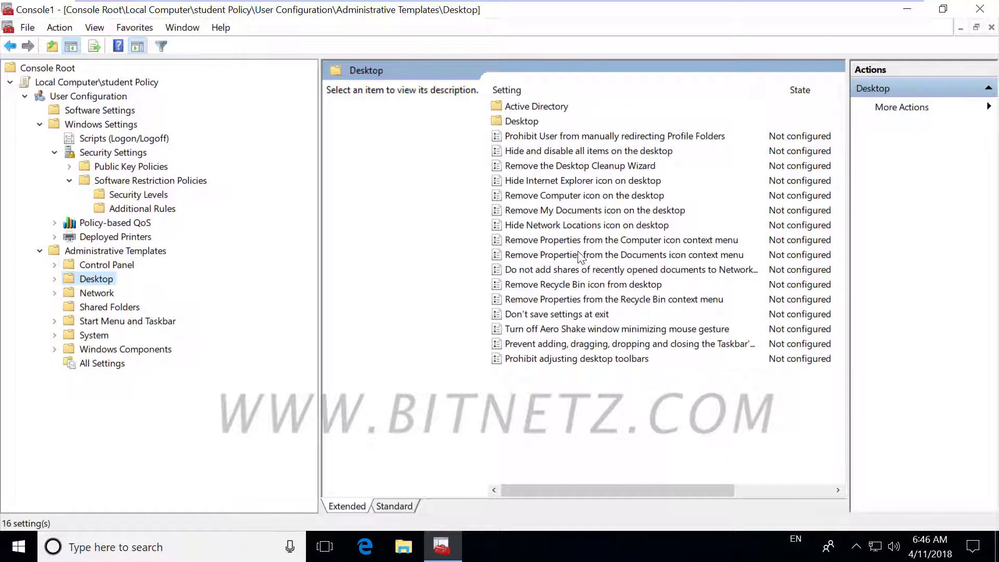
pyautogui.click(595, 254)
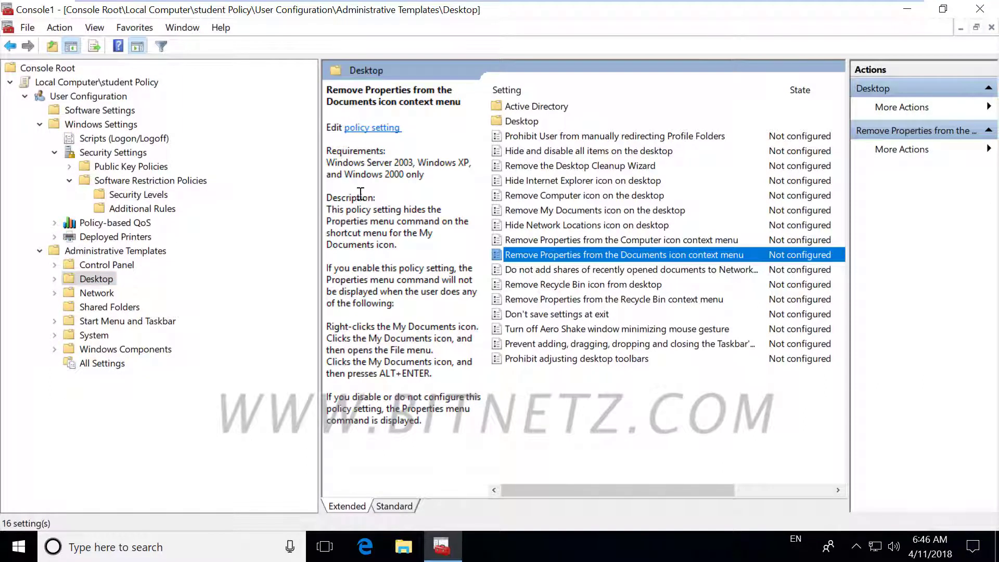
pyautogui.click(409, 237)
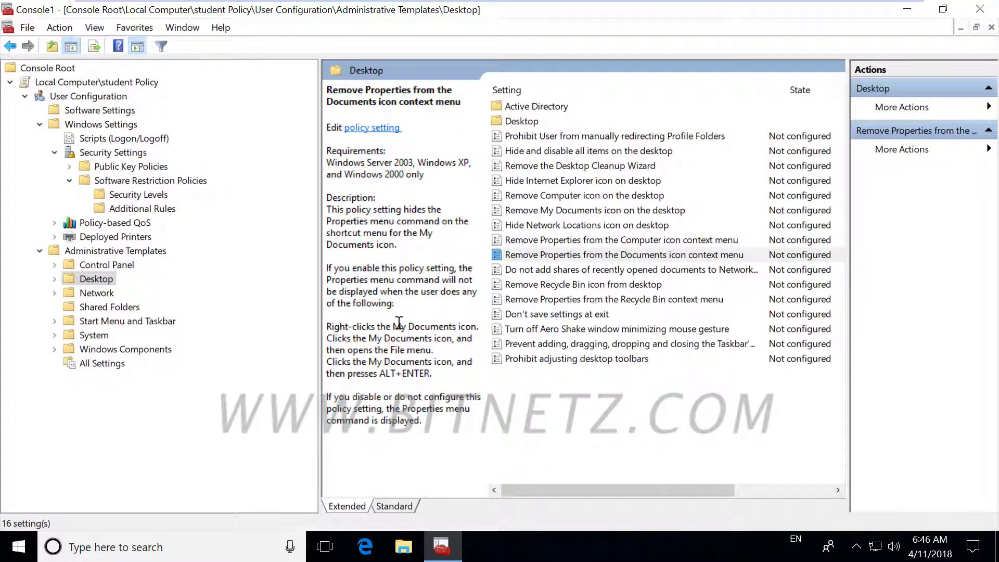
# View the Shared Folders and the Start Menu and Taskbar policies, and expand the System category.
pyautogui.click(98, 293)
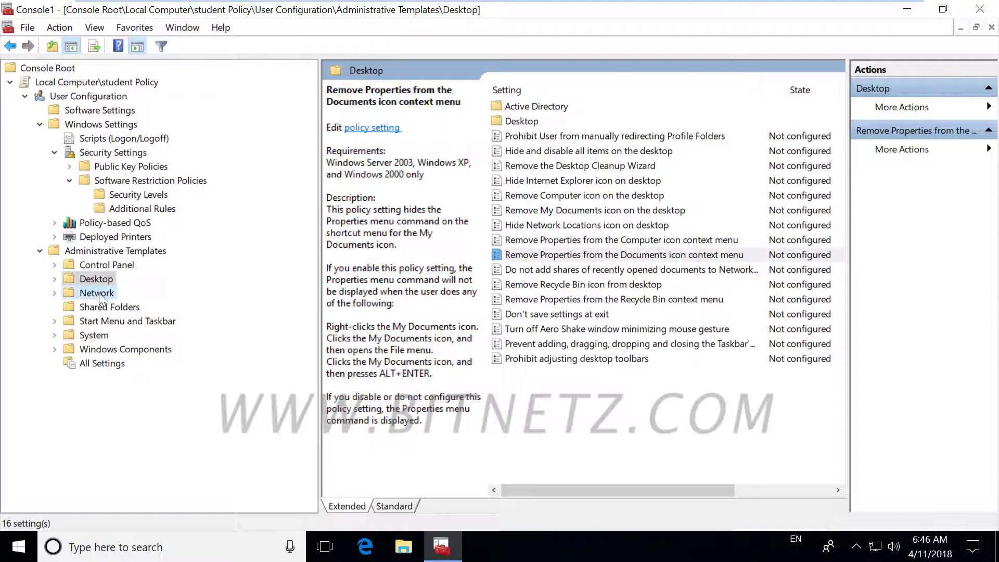
pyautogui.click(111, 307)
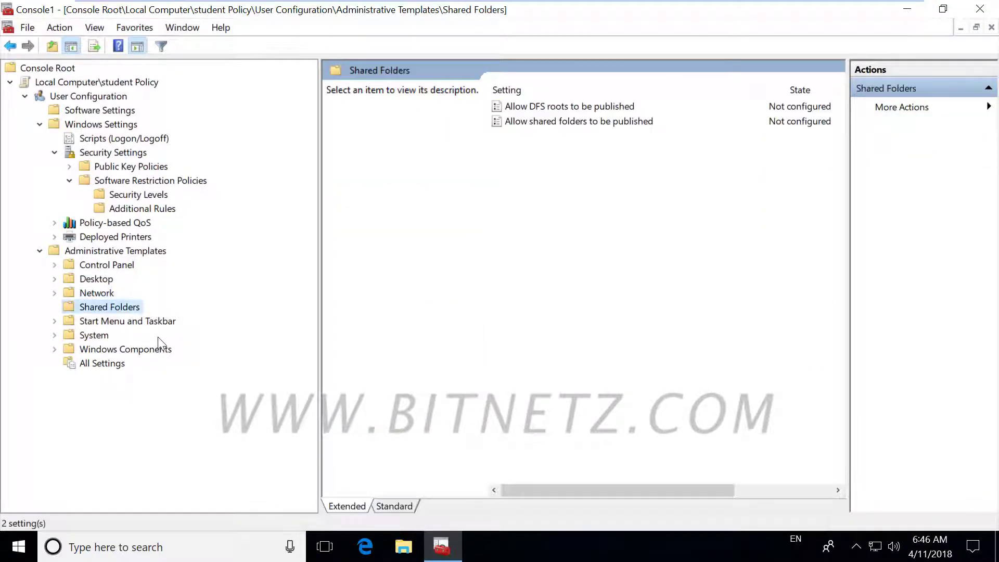
pyautogui.click(110, 324)
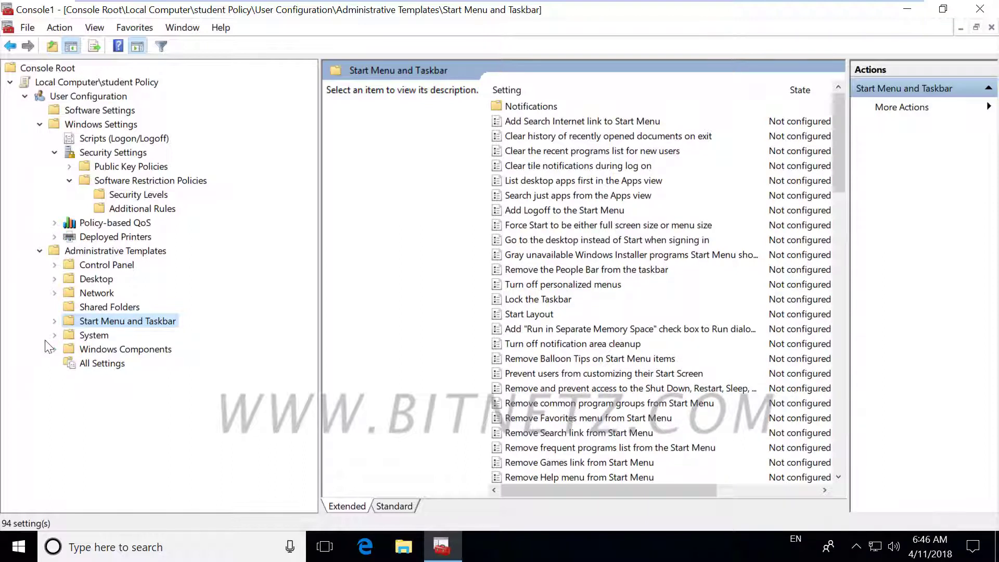
pyautogui.scroll(-1, 202, 373)
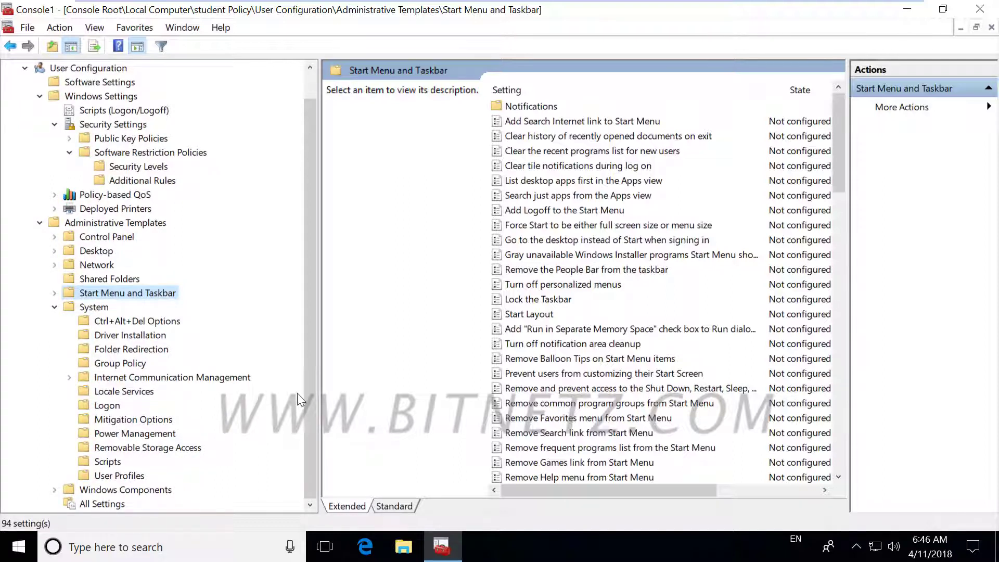
# Expand Windows Components and read the description of the Turn off Autoplay setting in AutoPlay Policies.
pyautogui.click(54, 491)
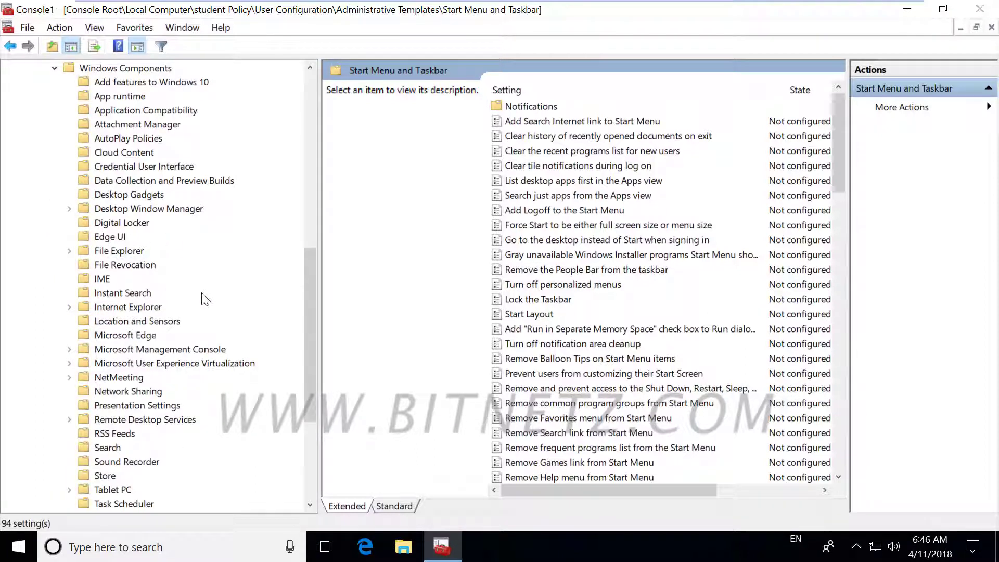
pyautogui.click(106, 68)
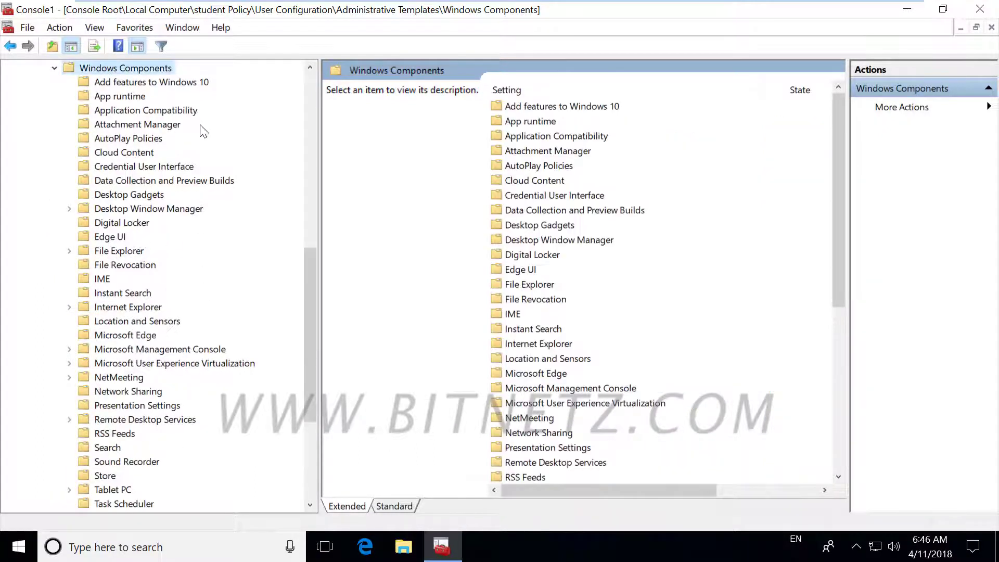
pyautogui.click(109, 138)
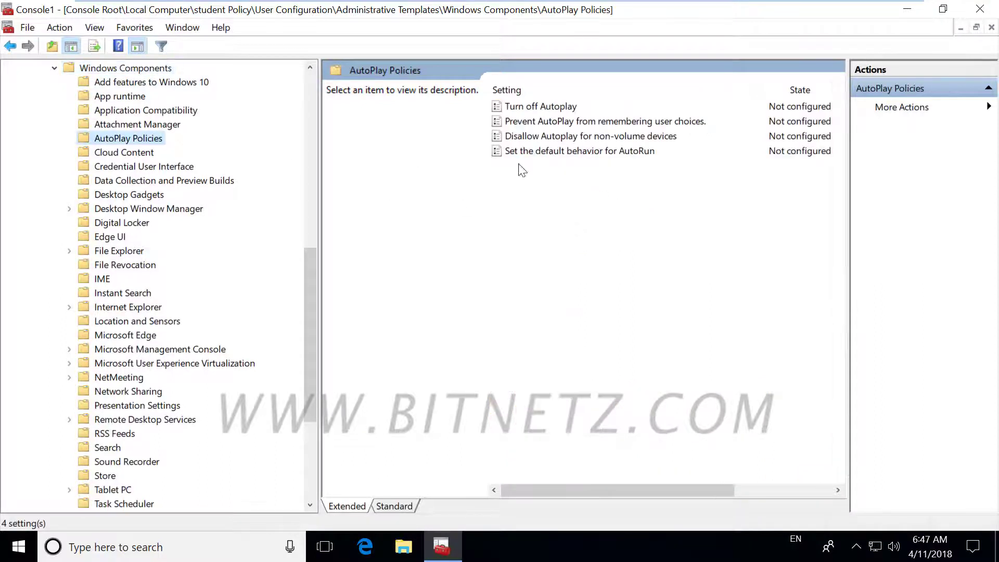
pyautogui.click(549, 110)
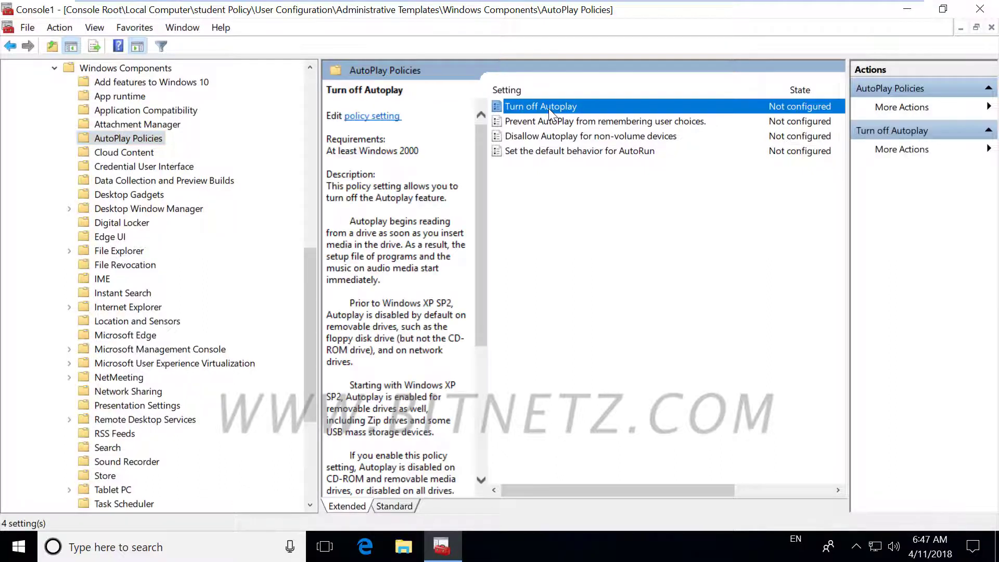
# Open the Turn off Autoplay setting, mark its Enabled and Disabled choices with Yes and No on screen, and close it without changes.
pyautogui.doubleClick(554, 107)
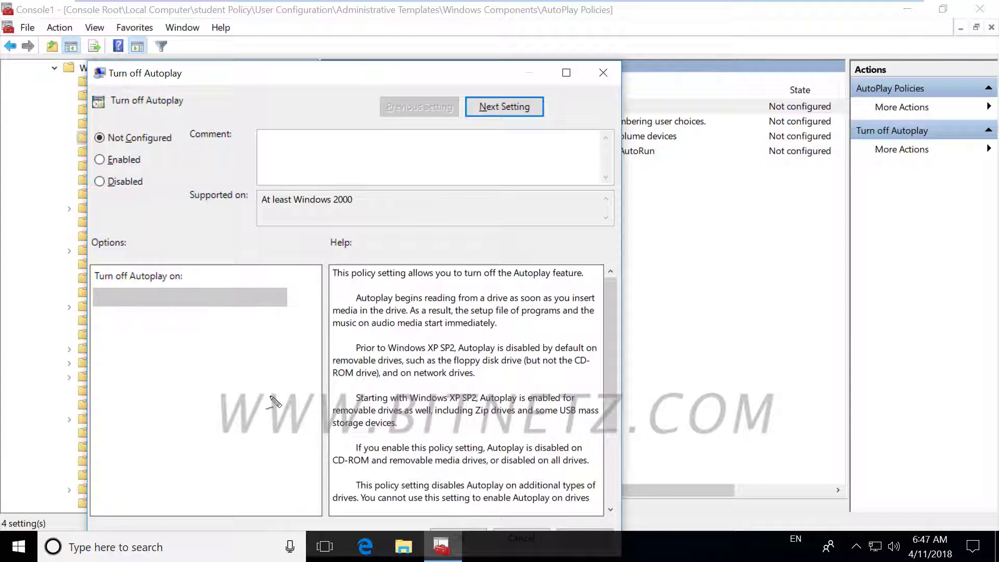
pyautogui.moveTo(148, 157); pyautogui.dragTo(192, 156)
pyautogui.moveTo(113, 192); pyautogui.dragTo(186, 178)
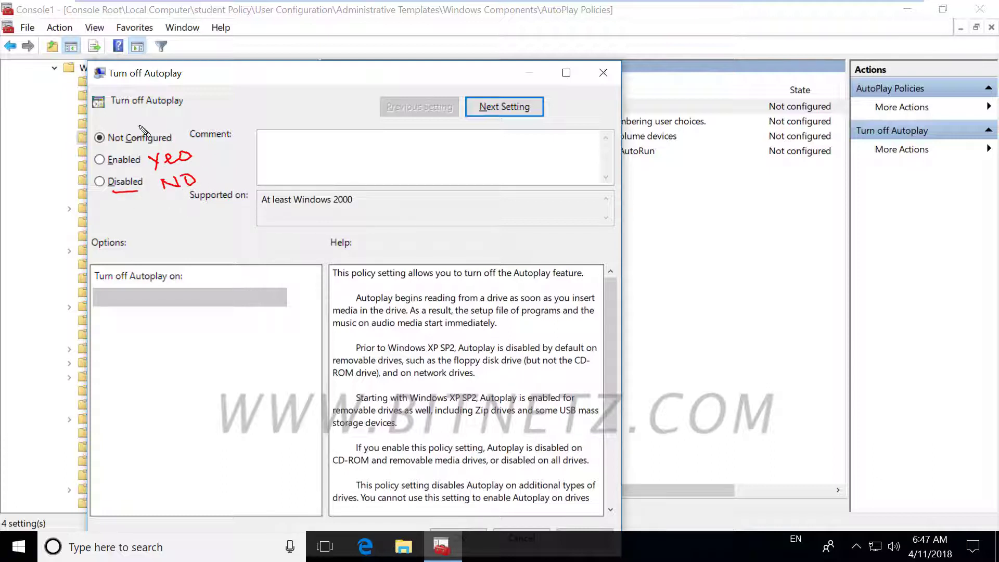
pyautogui.moveTo(110, 111); pyautogui.dragTo(186, 110)
pyautogui.moveTo(134, 87); pyautogui.dragTo(166, 78)
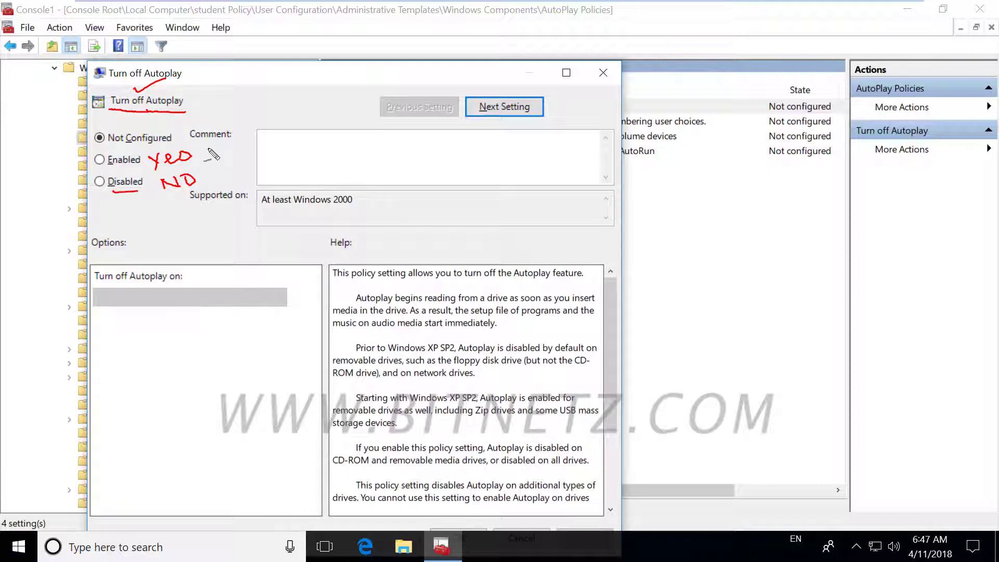
pyautogui.moveTo(208, 150); pyautogui.dragTo(227, 147)
pyautogui.moveTo(233, 178); pyautogui.dragTo(264, 174)
pyautogui.moveTo(111, 115)
pyautogui.mouseDown()
pyautogui.moveTo(106, 107)
pyautogui.moveTo(136, 83)
pyautogui.moveTo(198, 104)
pyautogui.moveTo(137, 111)
pyautogui.mouseUp()
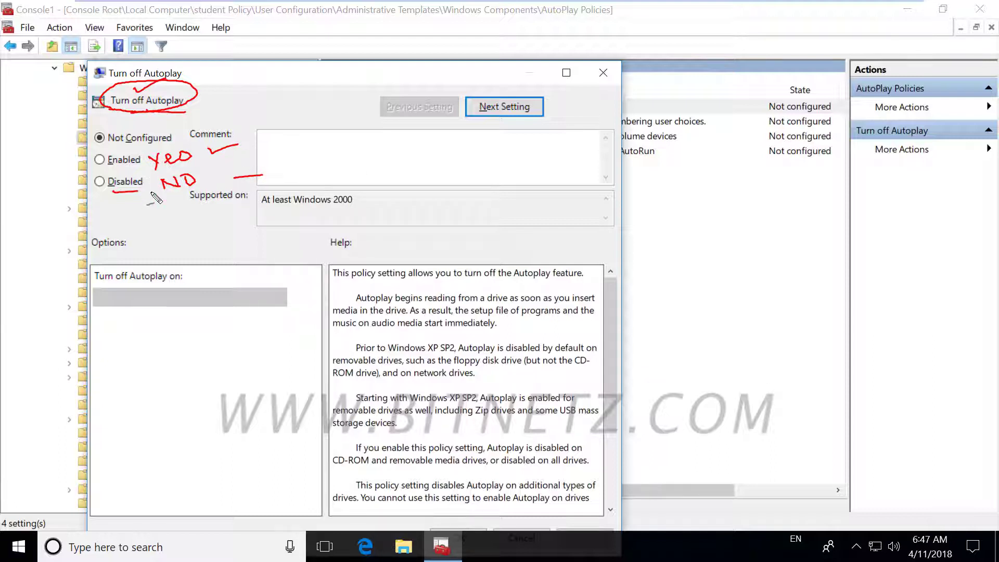
pyautogui.press('Escape')
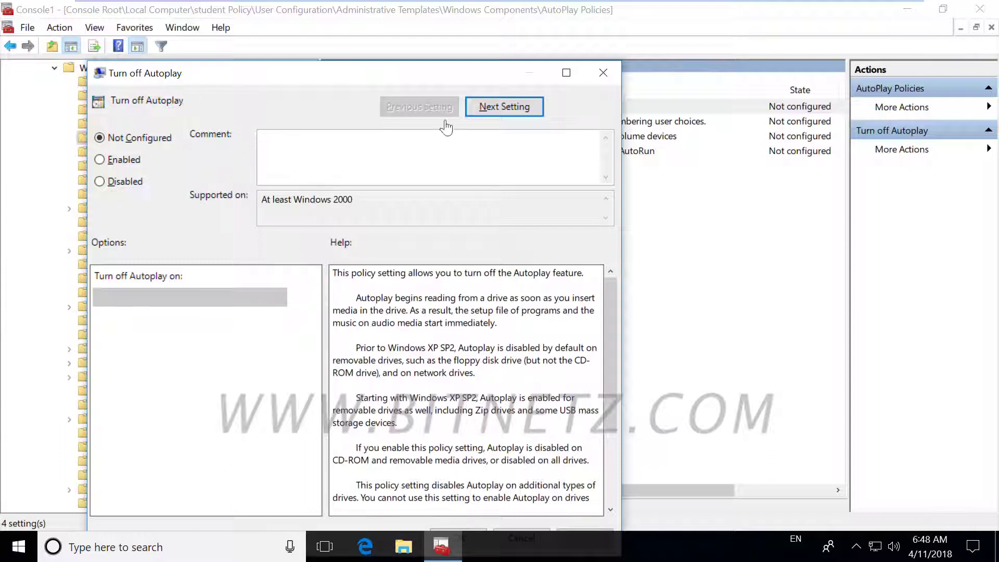
pyautogui.click(601, 72)
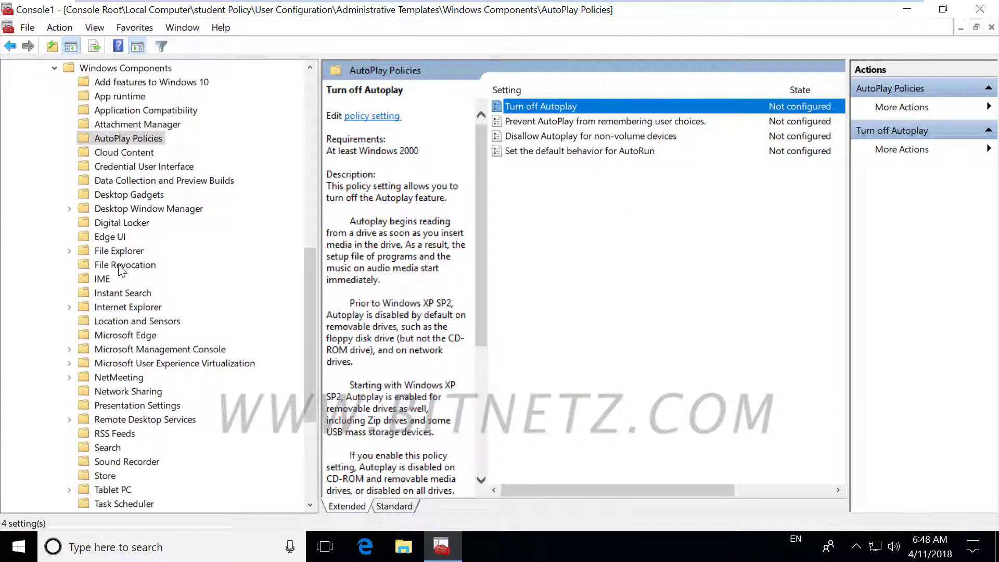
# View the list of Microsoft Edge policies under Windows Components.
pyautogui.click(128, 335)
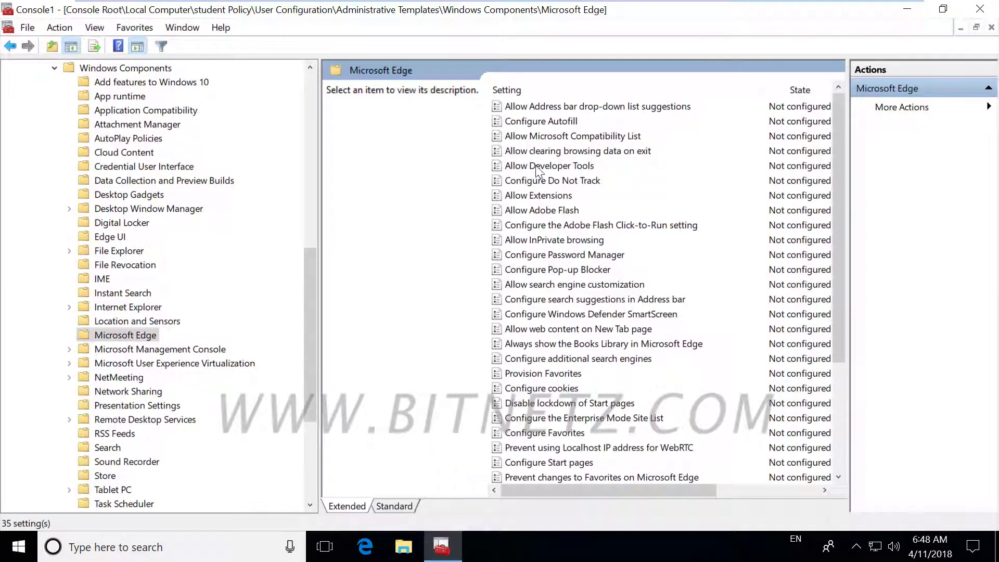
pyautogui.scroll(-2, 559, 250)
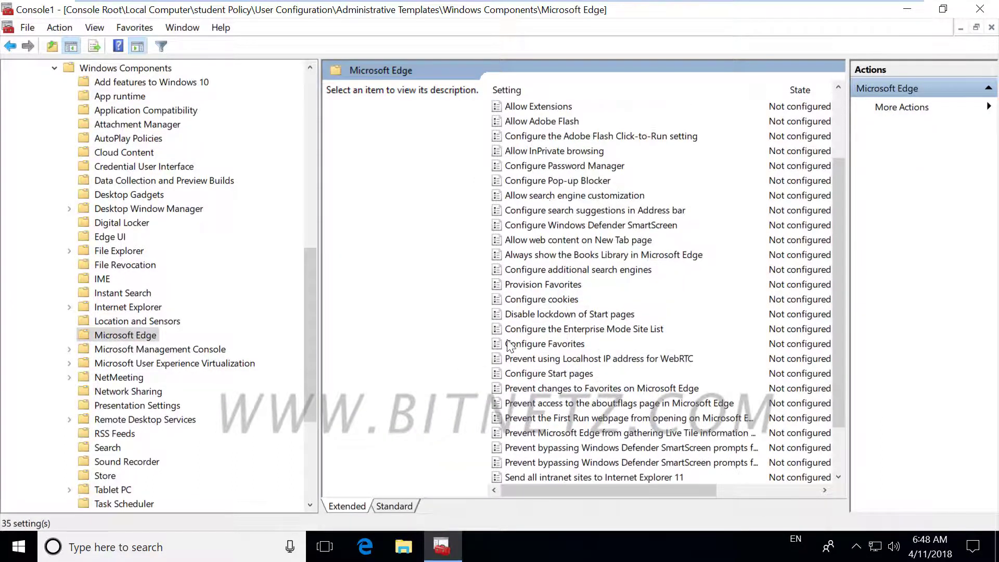
pyautogui.scroll(-4, 173, 341)
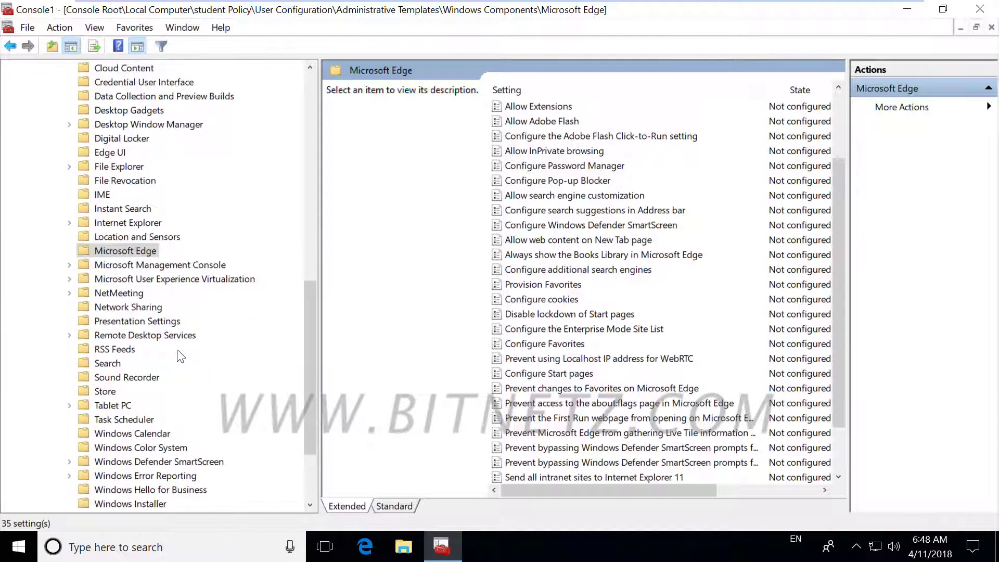
# Open All Settings under Administrative Templates and look through the complete list of policies.
pyautogui.scroll(-1, 179, 358)
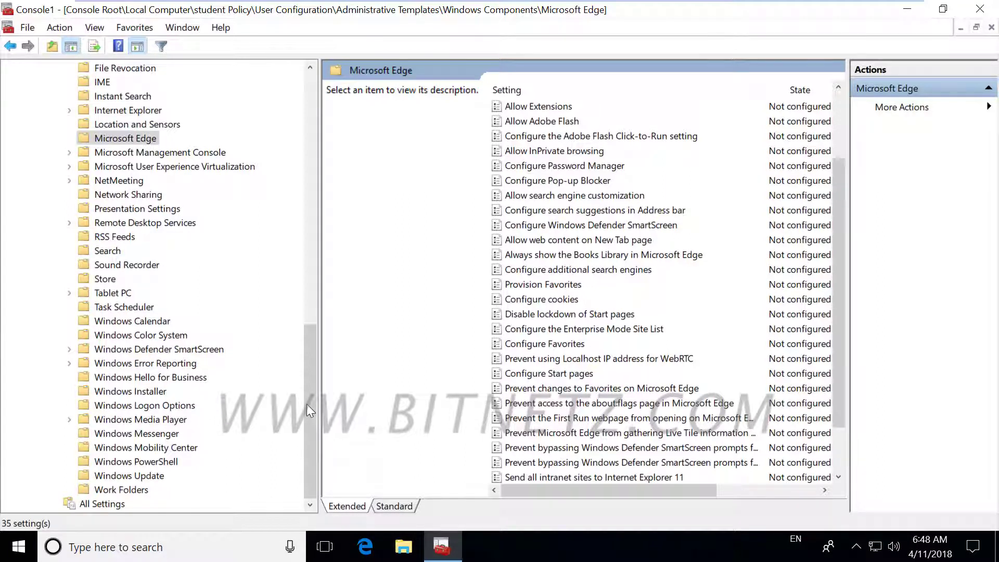
pyautogui.click(104, 505)
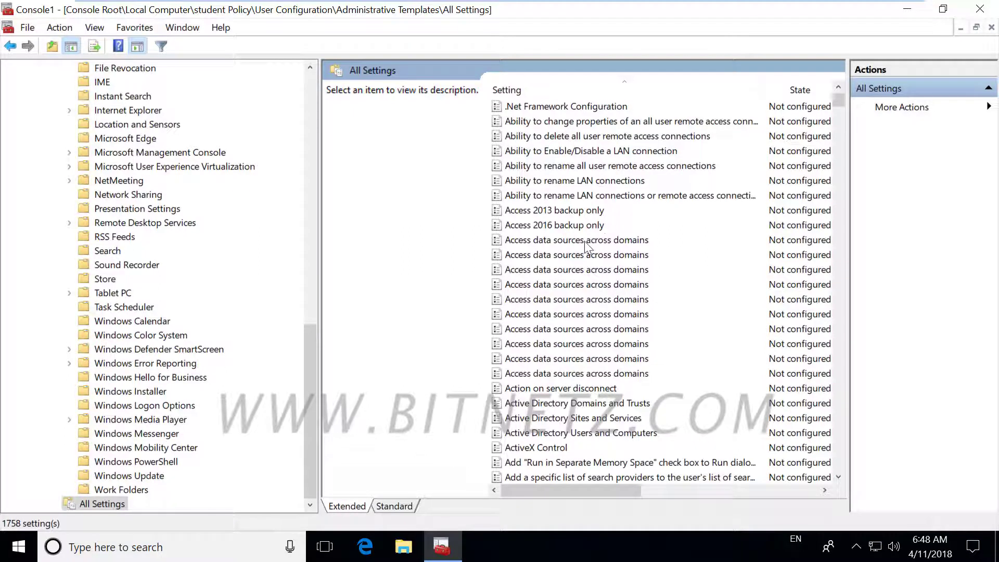
pyautogui.scroll(-12, 601, 245)
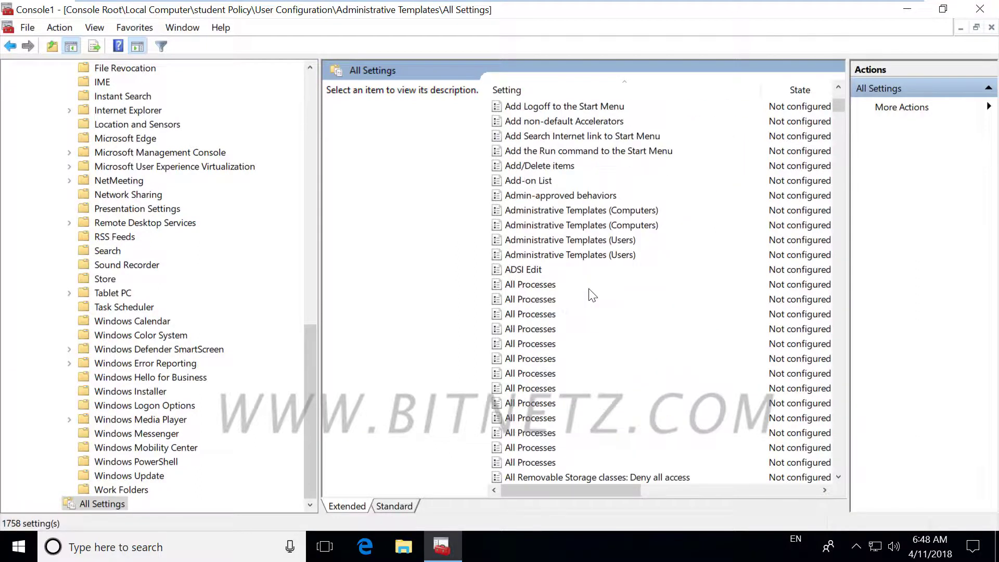
pyautogui.scroll(-6, 593, 303)
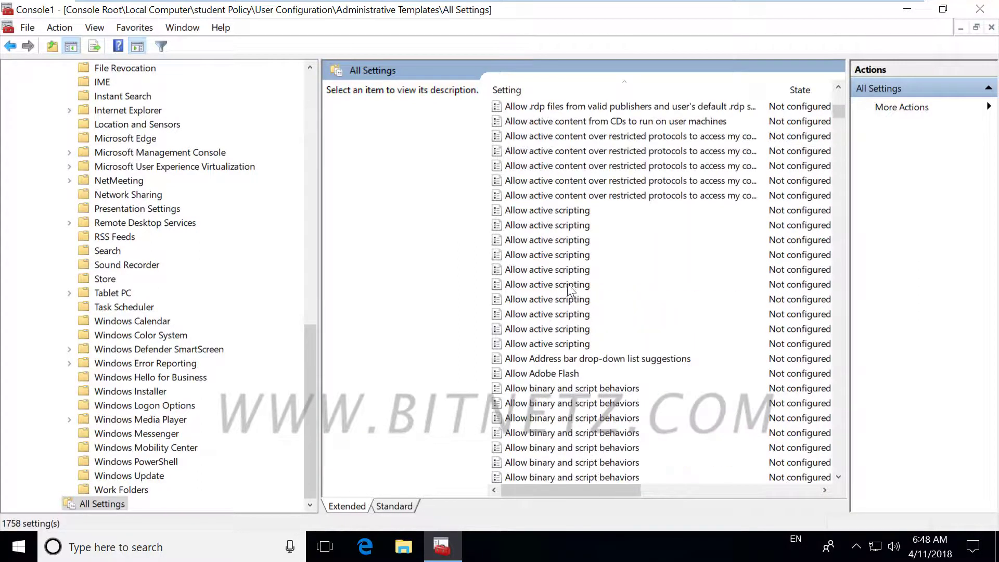
# Turn on filtering for Administrative Templates and set a keyword filter for the word "removable".
pyautogui.click(162, 46)
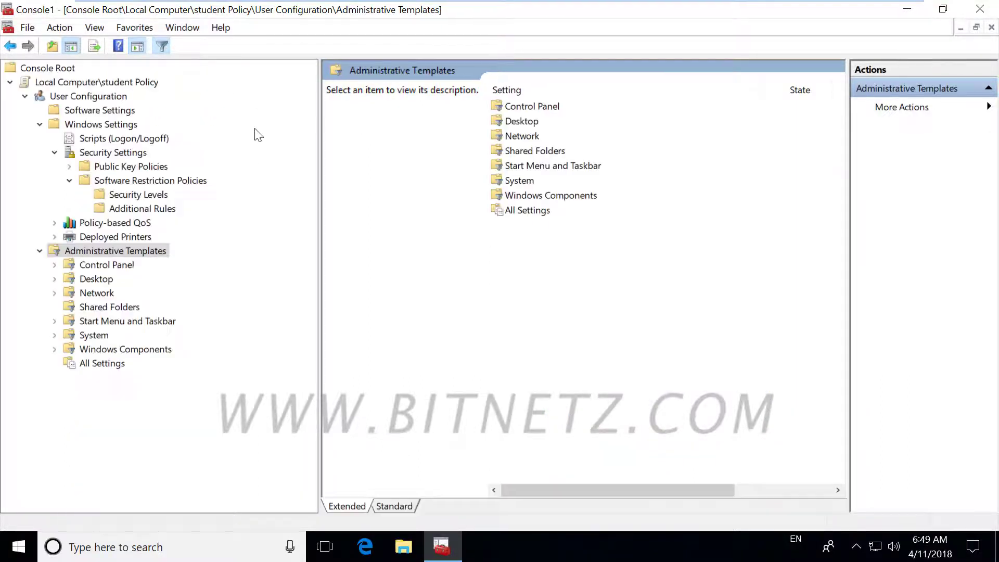
pyautogui.rightClick(110, 363)
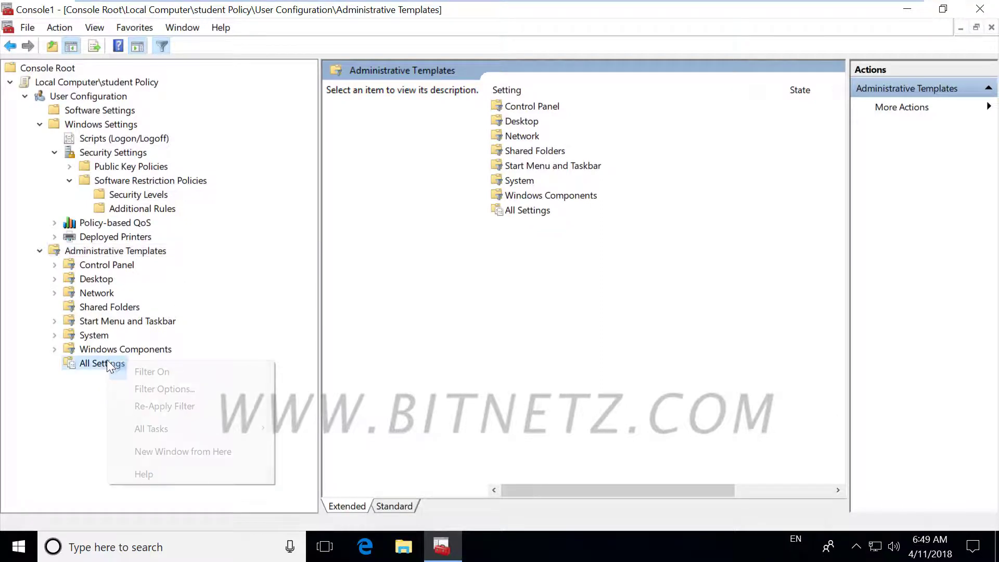
pyautogui.click(159, 388)
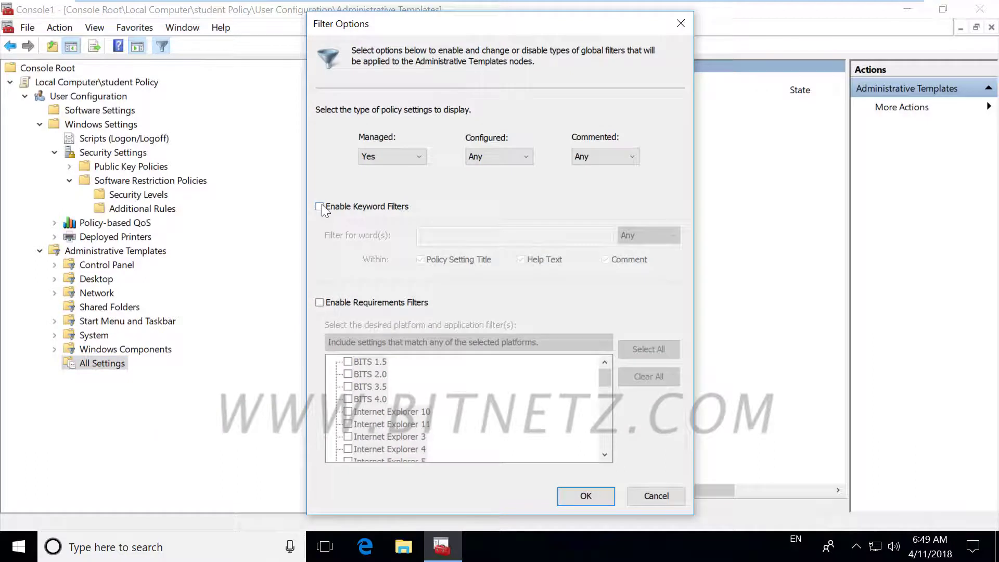
pyautogui.click(320, 206)
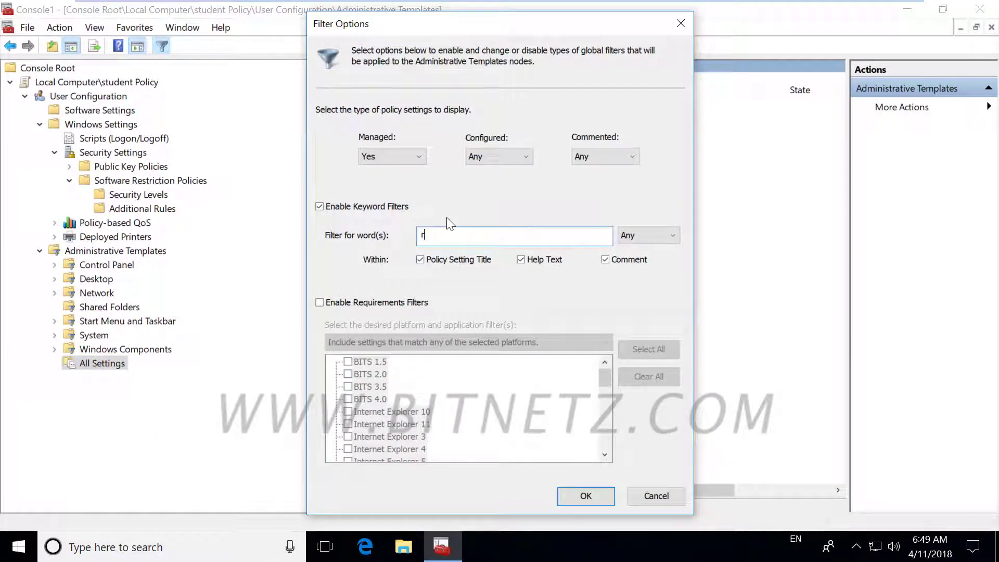
pyautogui.press('BackSpace')
pyautogui.press('BackSpace')
pyautogui.press('BackSpace')
pyautogui.write('remo')
pyautogui.doubleClick(462, 234)
pyautogui.click(580, 497)
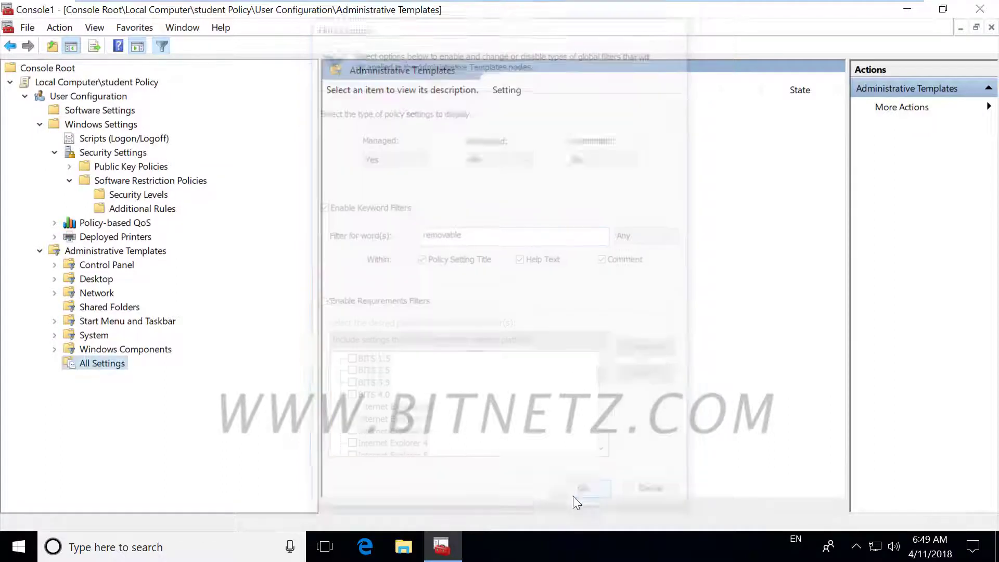
# Enable the policy "All Removable Storage classes: Deny all access" from the filtered All Settings list.
pyautogui.click(96, 308)
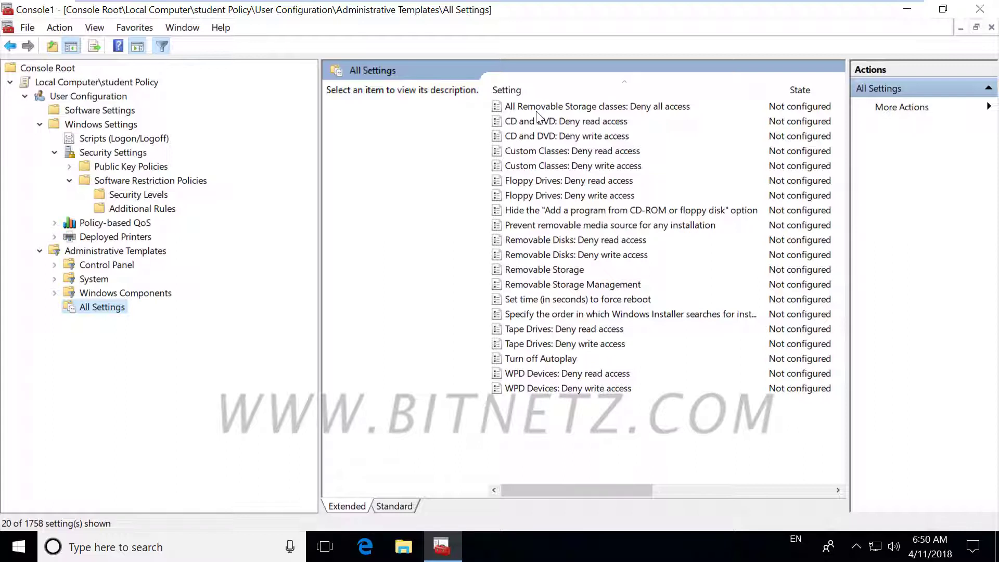
pyautogui.doubleClick(564, 108)
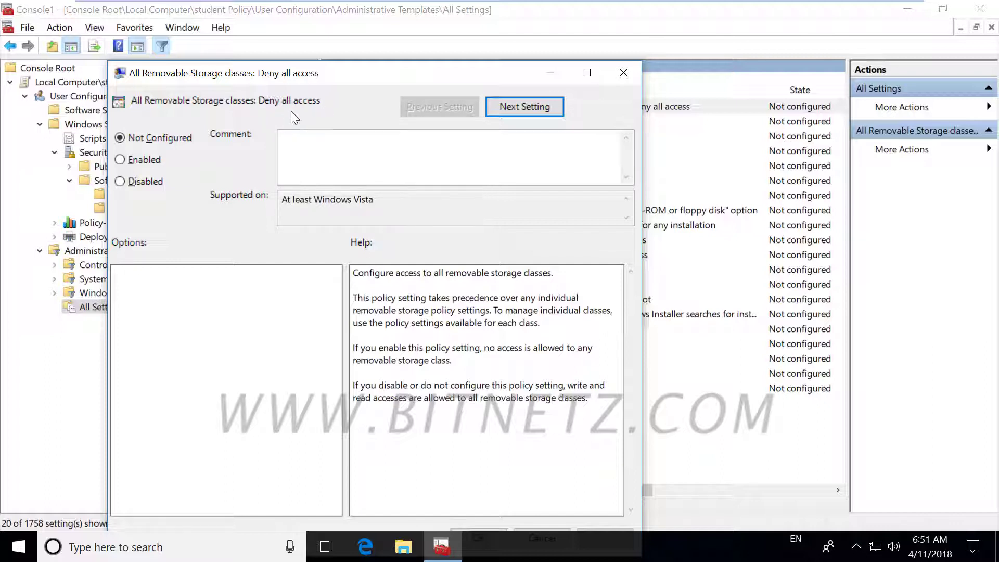
pyautogui.click(120, 160)
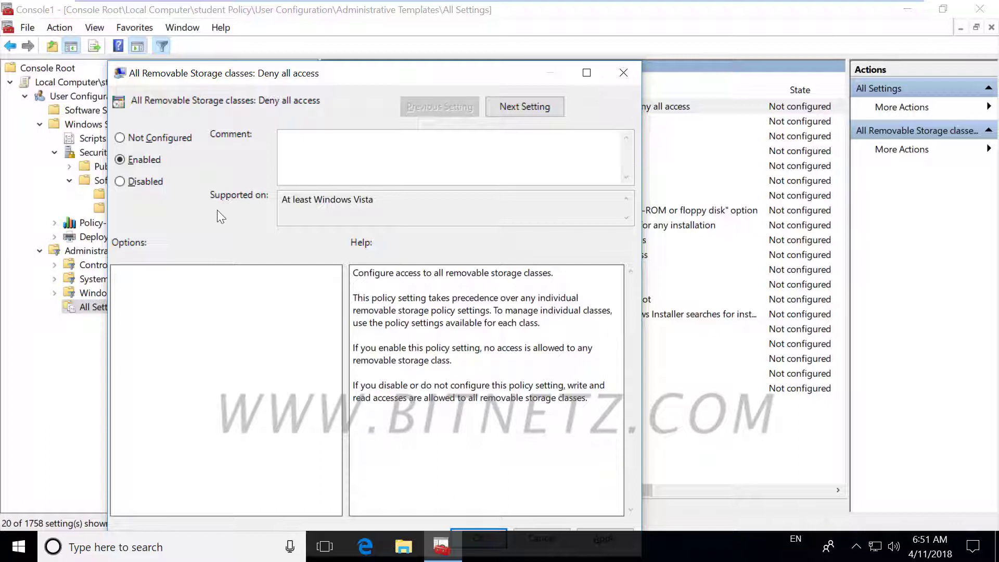
pyautogui.moveTo(353, 203); pyautogui.dragTo(379, 202)
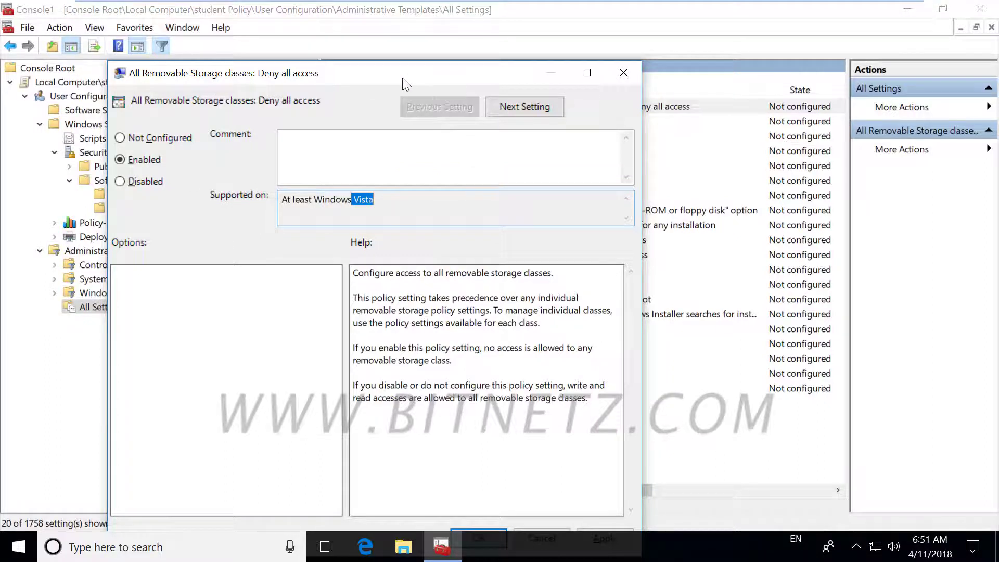
pyautogui.moveTo(404, 78); pyautogui.dragTo(418, 21)
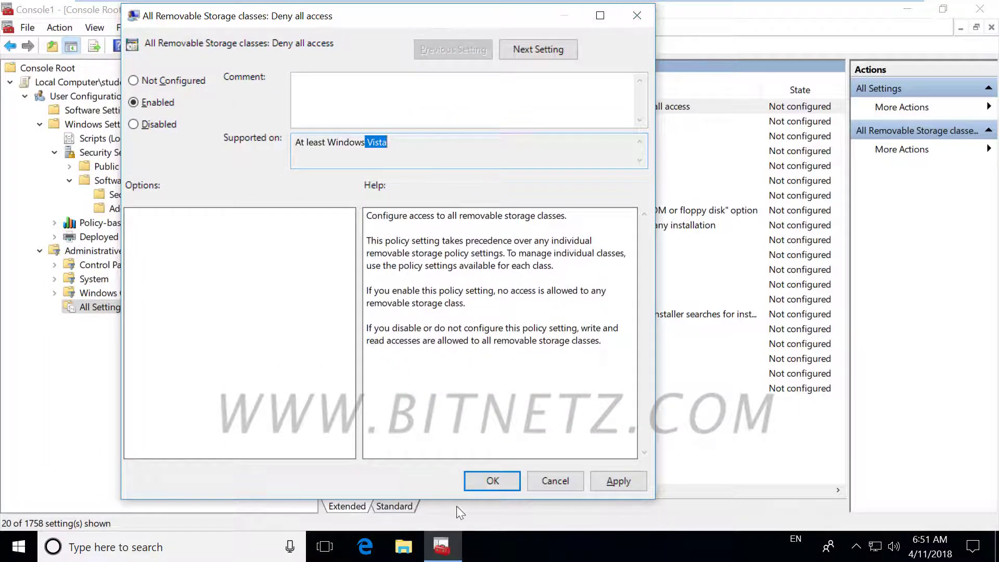
pyautogui.click(493, 483)
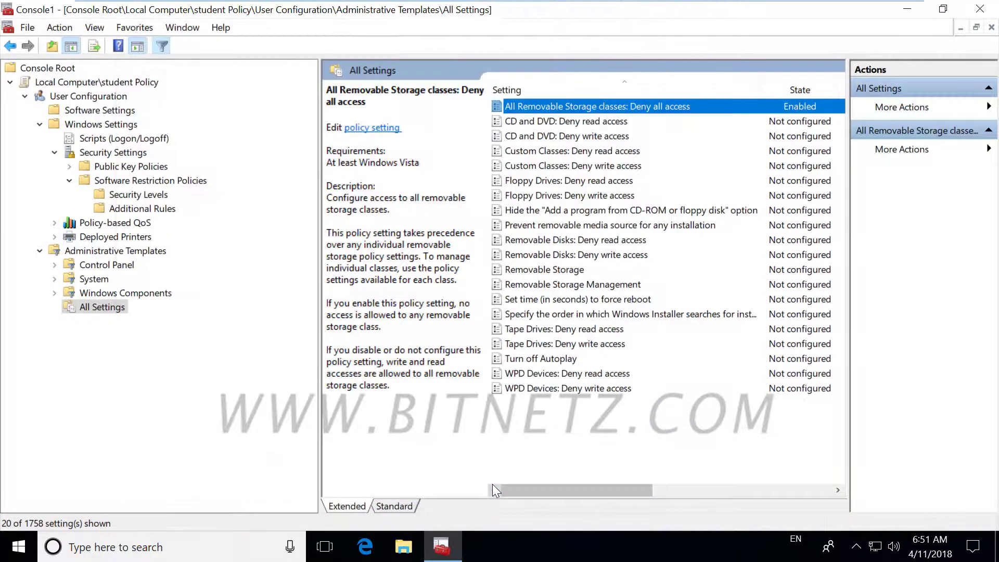
# Compare the Standard and Extended views of the filtered list, with "Custom Classes: Deny read access" selected.
pyautogui.click(385, 502)
pyautogui.click(344, 504)
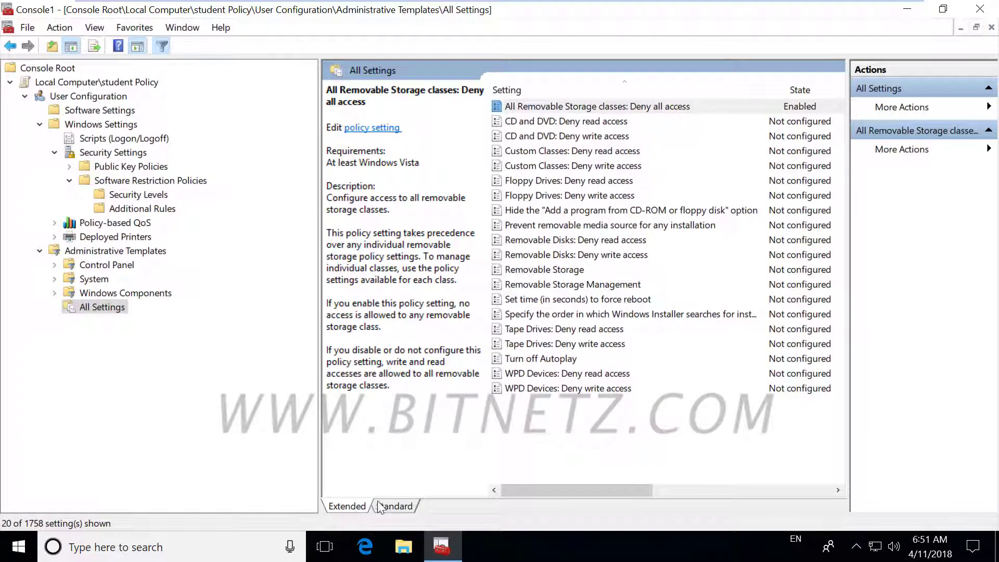
pyautogui.click(392, 503)
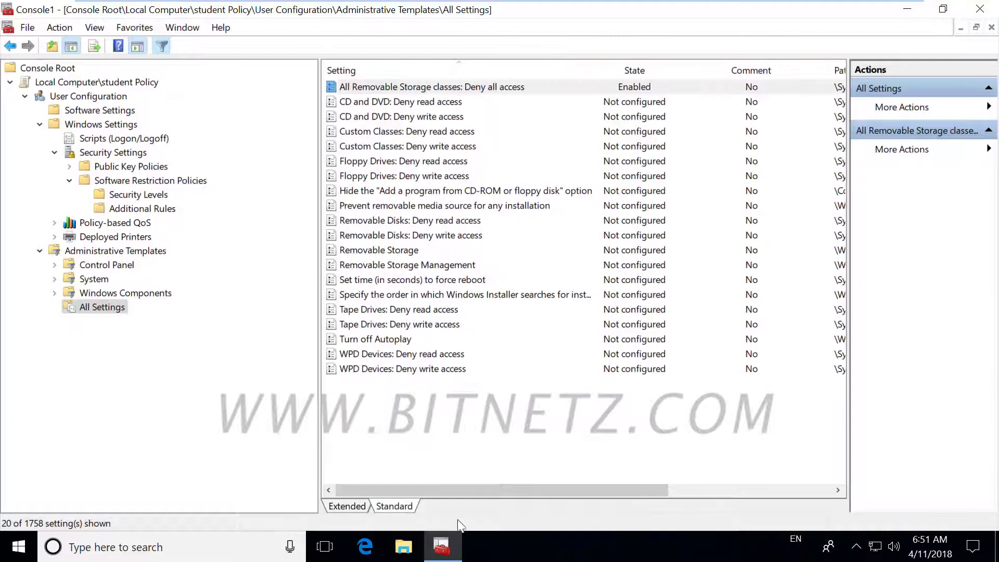
pyautogui.click(417, 136)
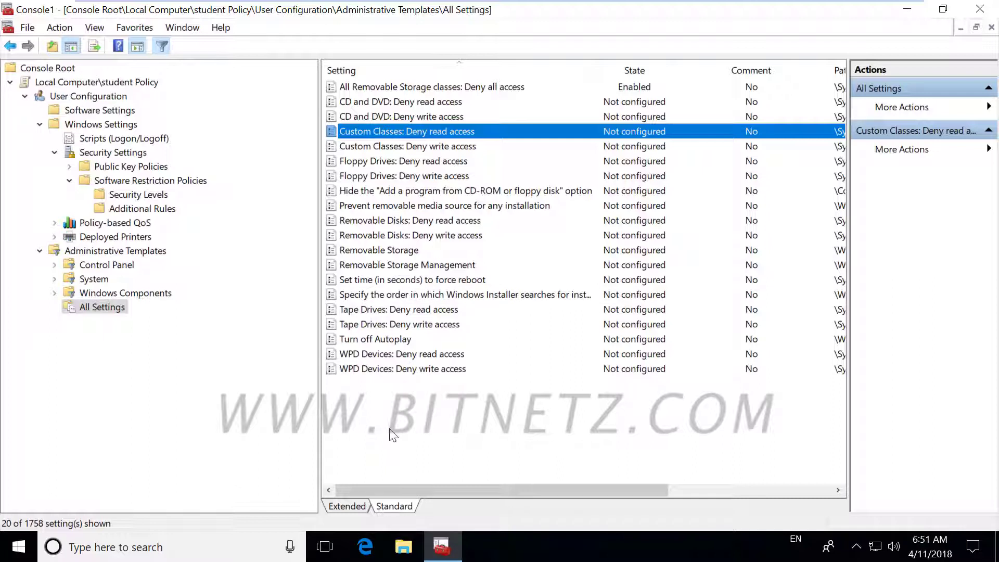
pyautogui.click(345, 506)
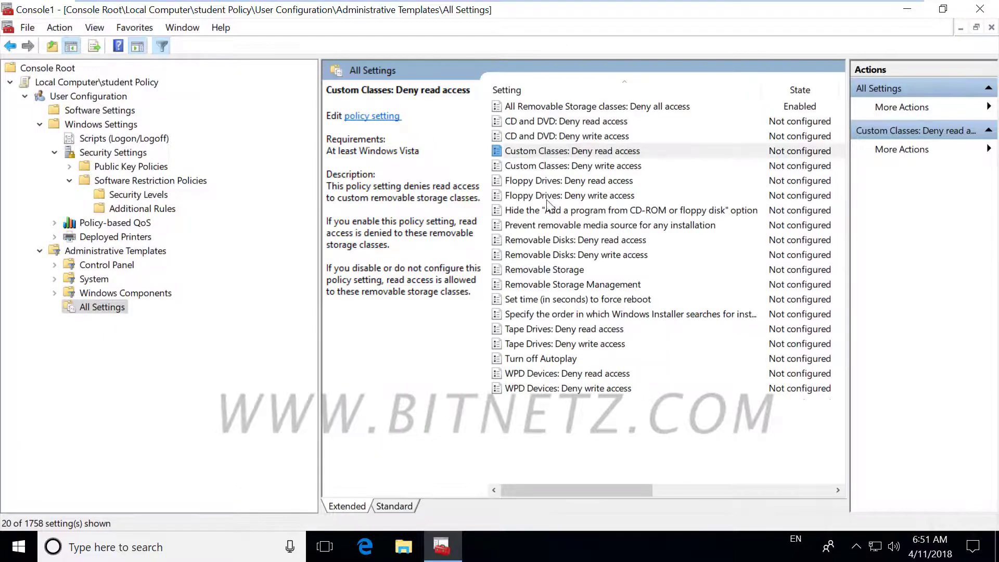
# Read the descriptions of the Floppy Drives and Removable Disks "Deny read access" policies, and widen the settings list.
pyautogui.click(523, 180)
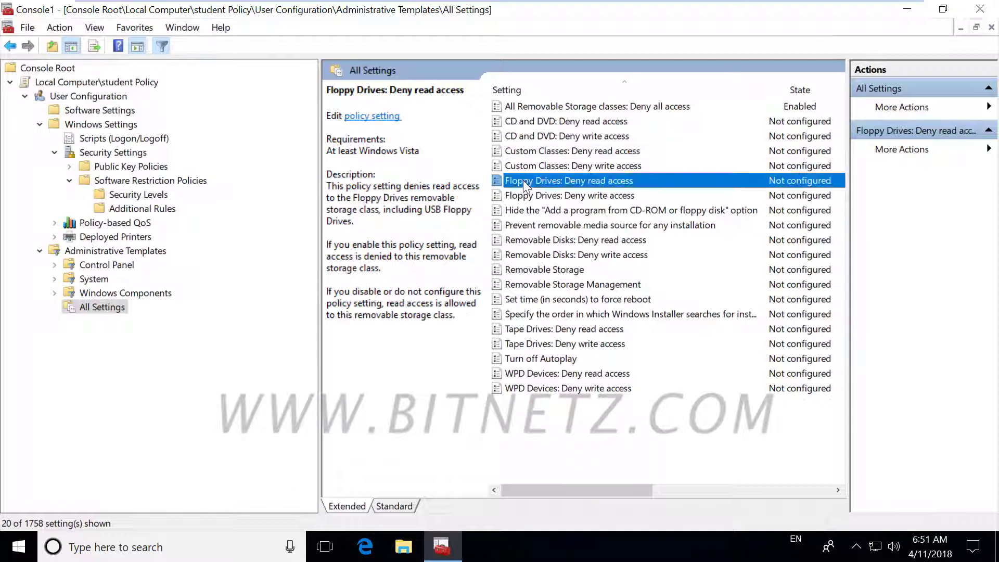
pyautogui.click(542, 240)
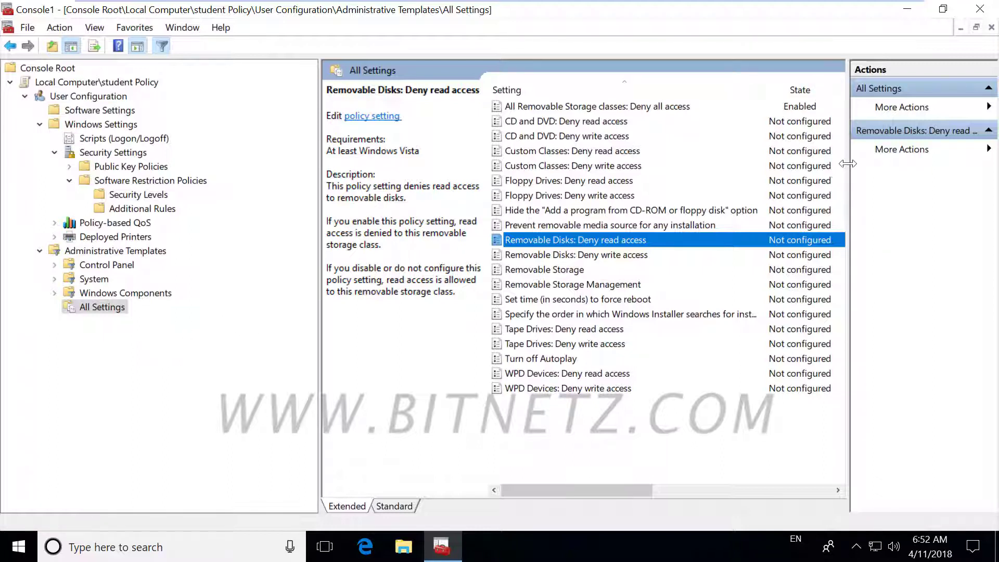
pyautogui.moveTo(846, 163); pyautogui.dragTo(920, 163)
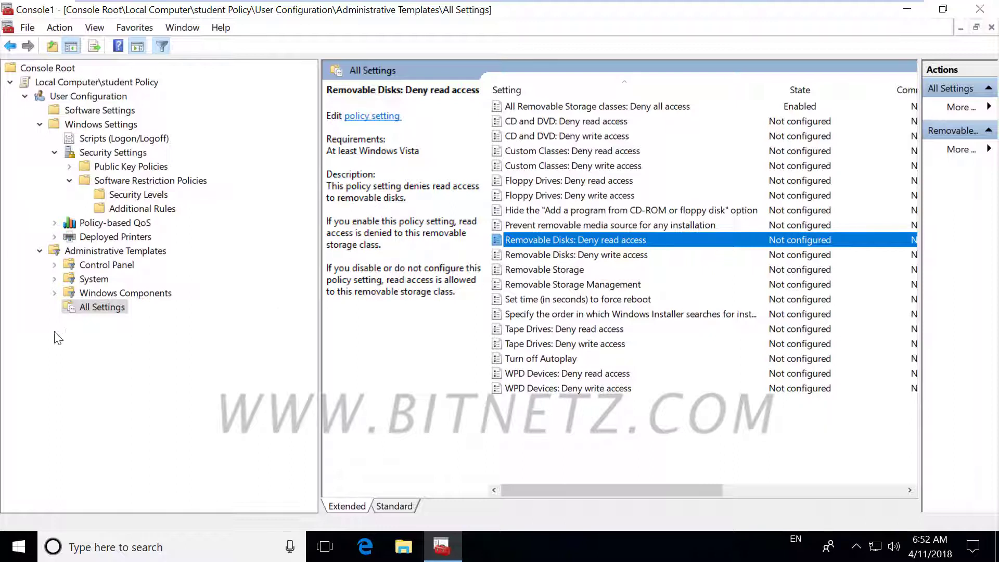
# Expand Windows Components and view the filtered contents of AutoPlay Policies, Microsoft Management Console and Windows Installer.
pyautogui.click(55, 293)
pyautogui.click(54, 292)
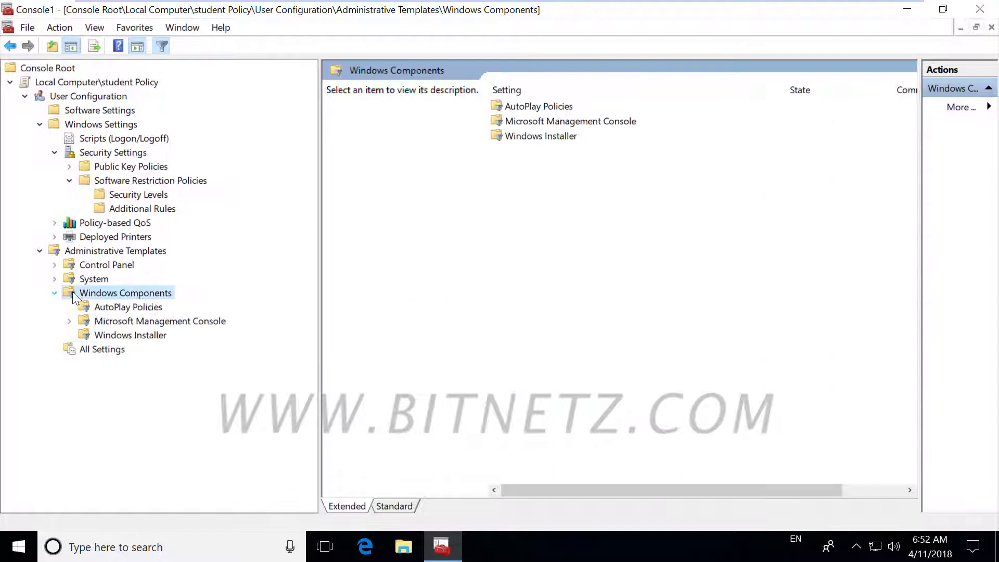
pyautogui.click(108, 311)
pyautogui.click(118, 322)
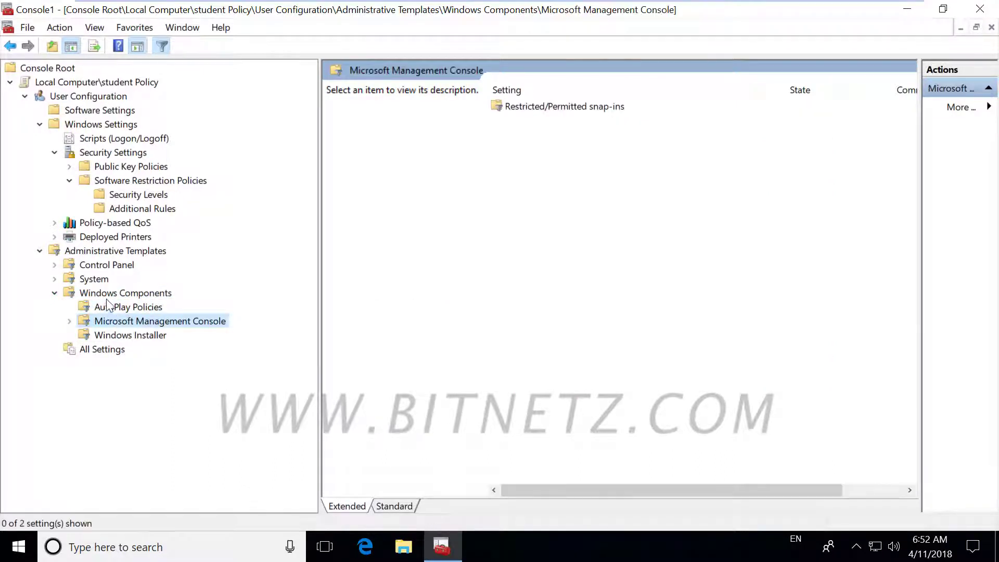
pyautogui.click(107, 306)
pyautogui.click(116, 336)
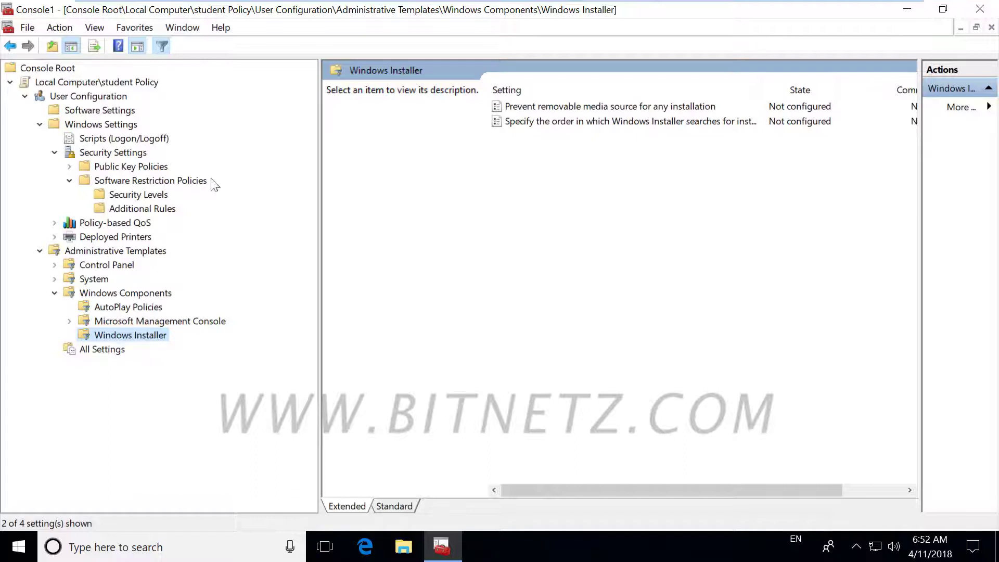
# Filter the Administrative Templates to configured policies by setting Configured to Yes, disable keyword filters, and display All Settings.
pyautogui.click(164, 45)
pyautogui.rightClick(117, 251)
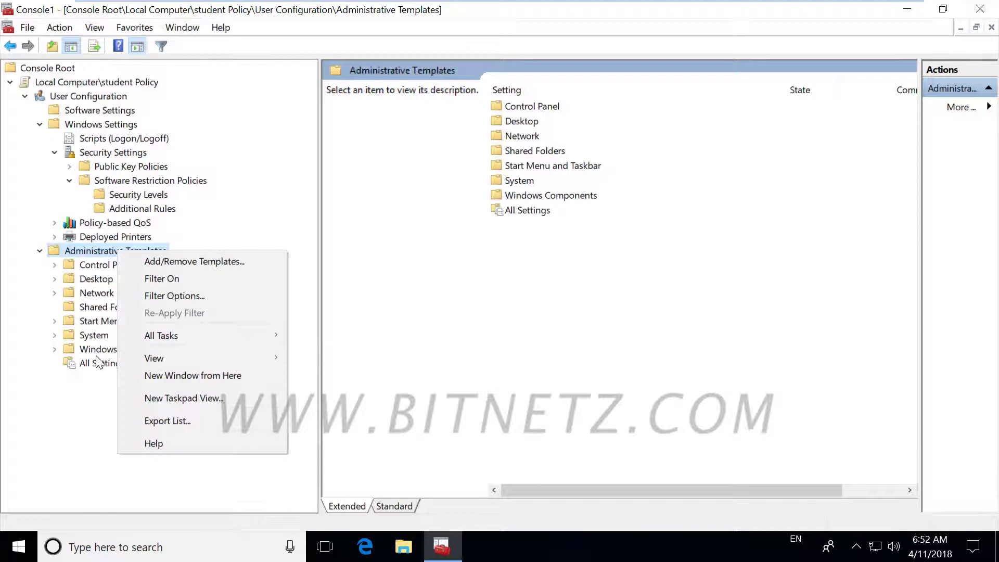
pyautogui.rightClick(96, 360)
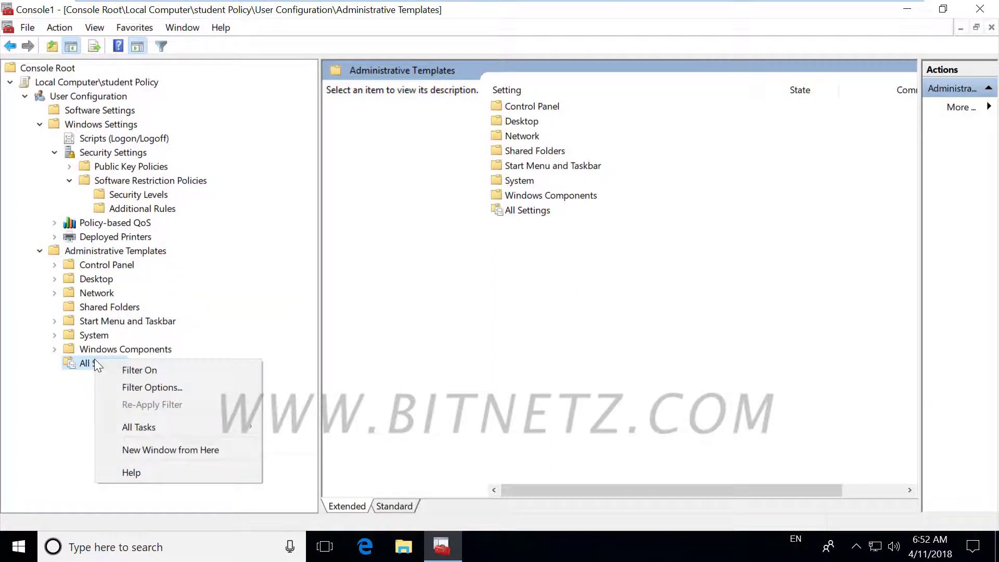
pyautogui.click(168, 387)
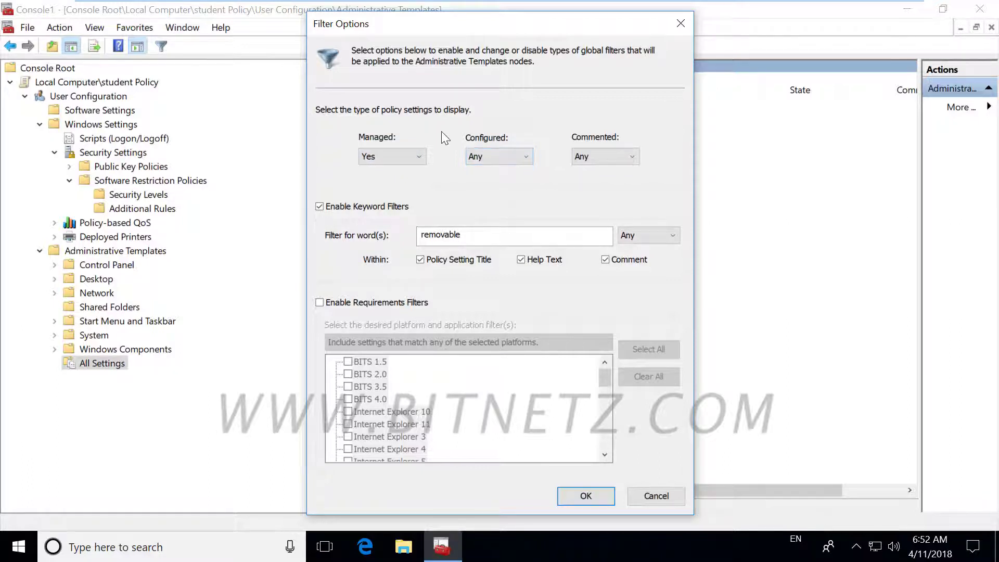
pyautogui.click(526, 156)
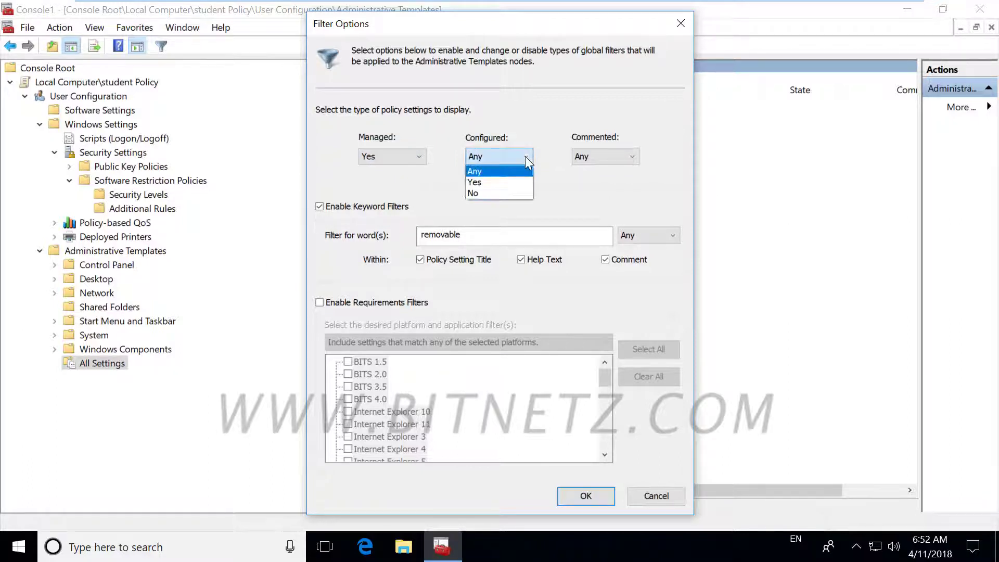
pyautogui.click(472, 182)
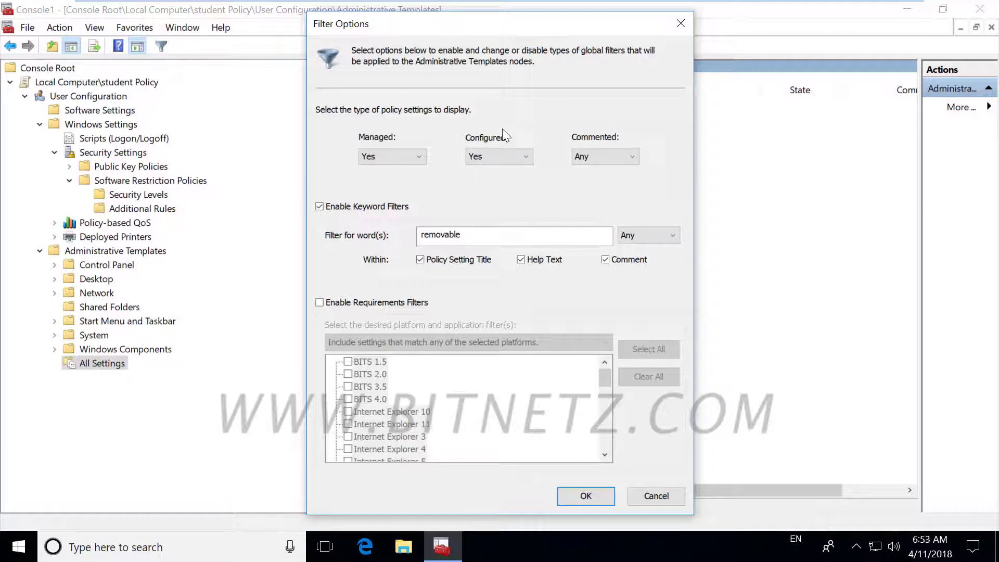
pyautogui.click(502, 235)
pyautogui.press('Return')
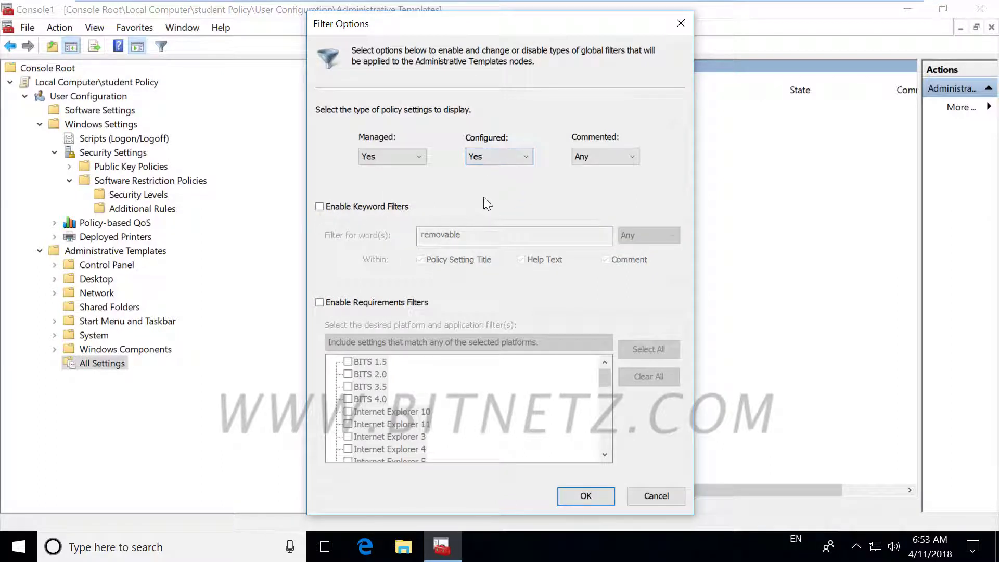
pyautogui.click(579, 496)
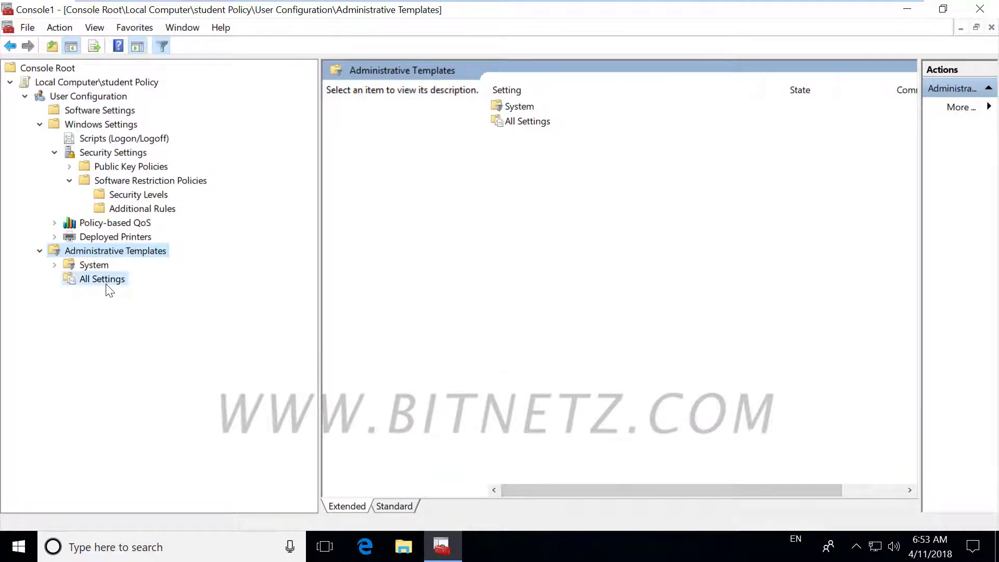
pyautogui.click(104, 280)
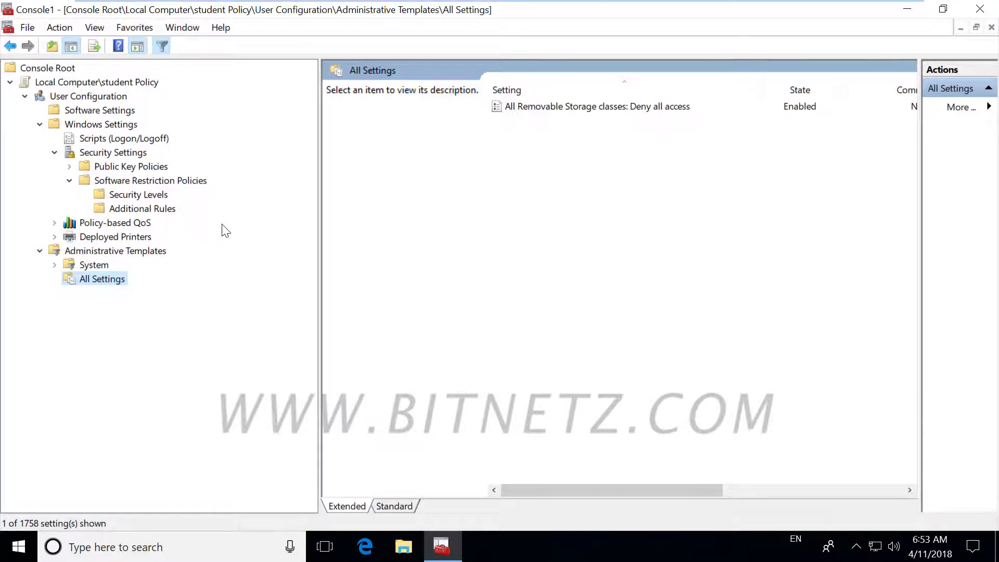
# Review the filter options for All Settings and the configuration of the policy "All Removable Storage classes: Deny all access".
pyautogui.rightClick(97, 280)
pyautogui.click(148, 306)
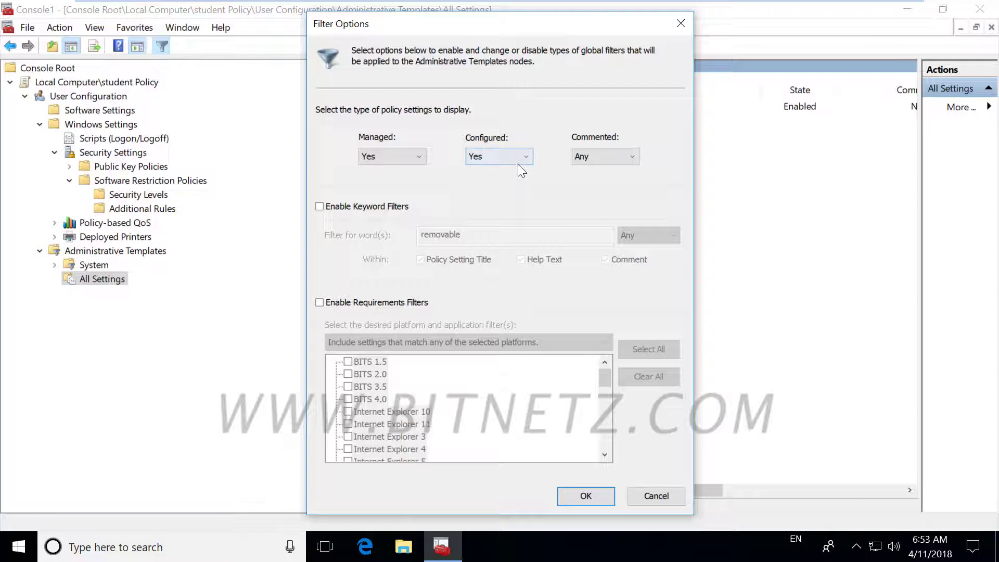
pyautogui.click(588, 491)
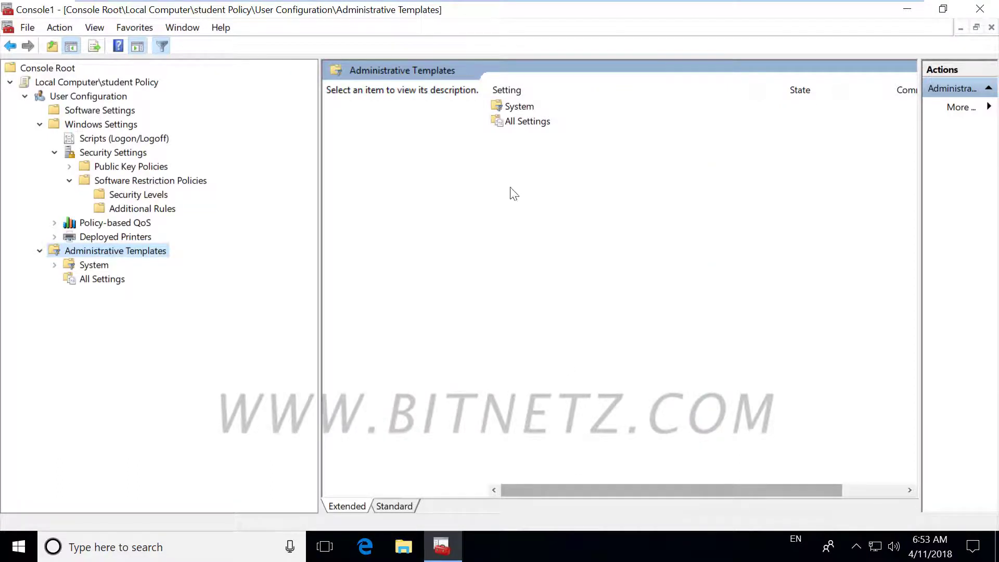
pyautogui.click(96, 278)
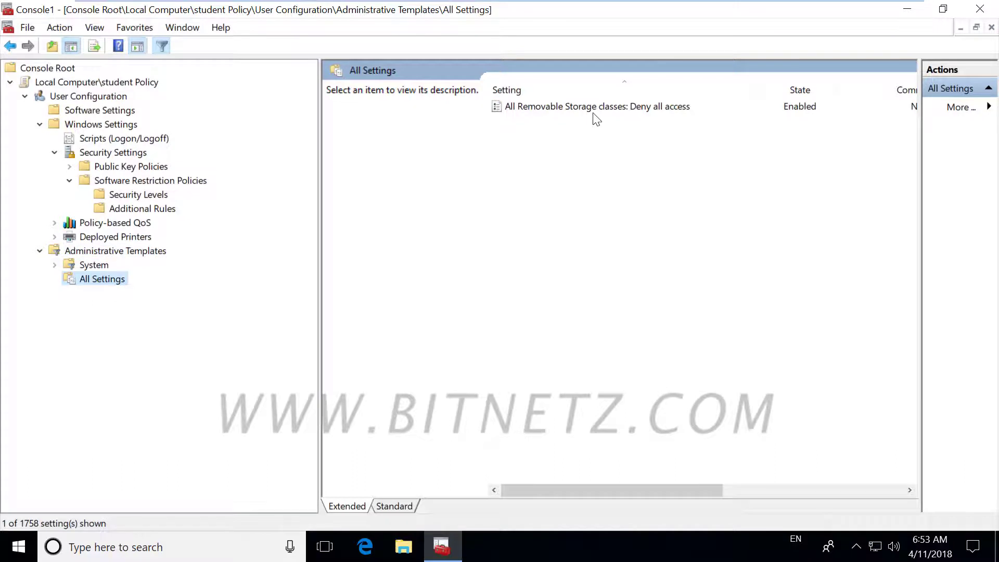
pyautogui.doubleClick(580, 107)
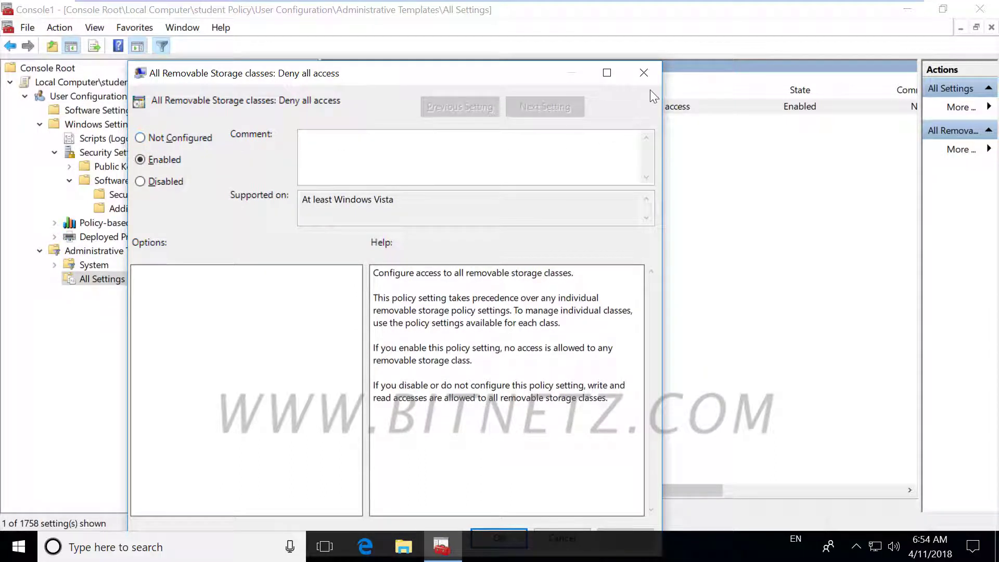
pyautogui.click(646, 72)
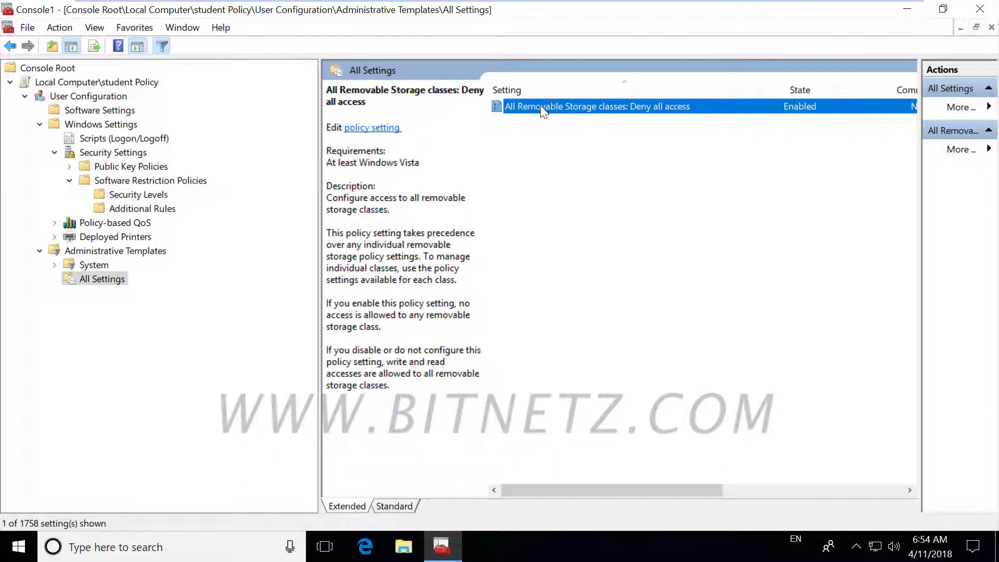
# Close the policy console, then switch to the student Windows account and sign in with its password.
pyautogui.hotkey('alt', 'F4')
pyautogui.click(502, 310)
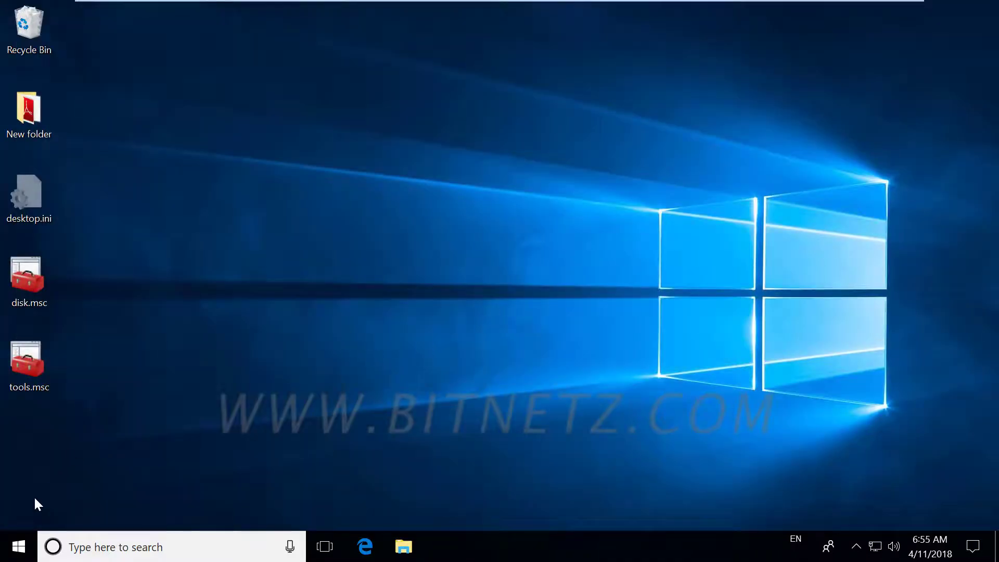
pyautogui.click(18, 547)
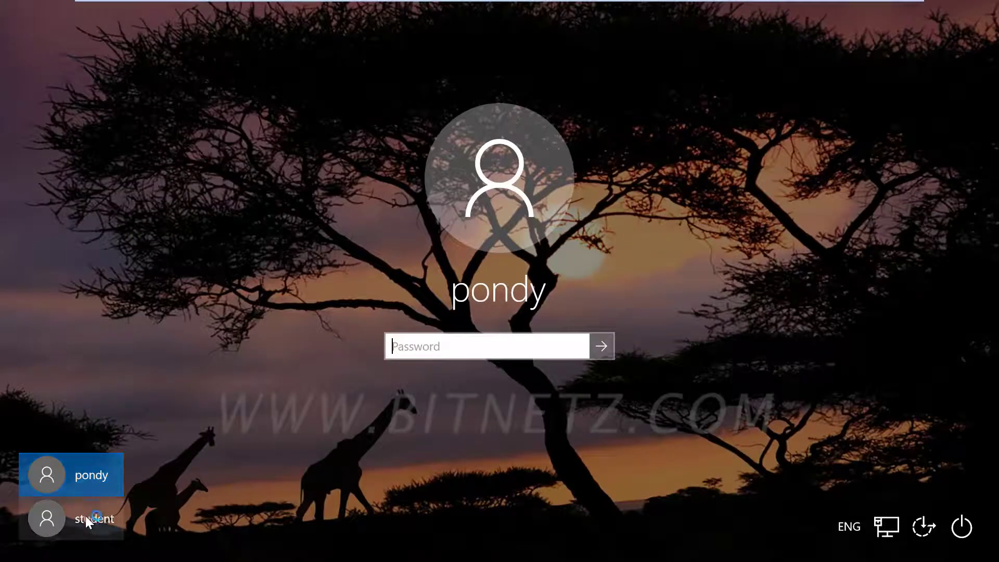
pyautogui.click(85, 516)
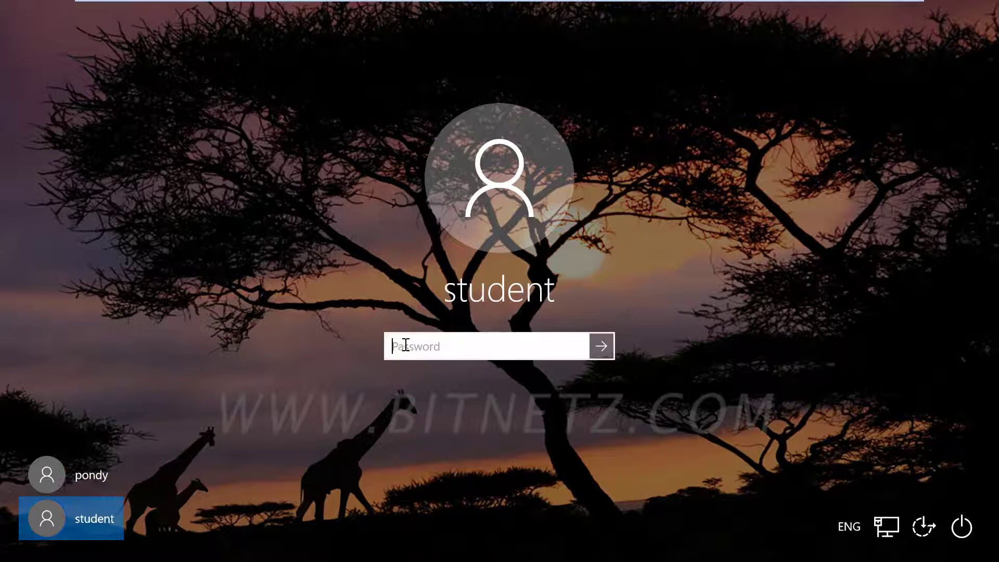
pyautogui.write('****')
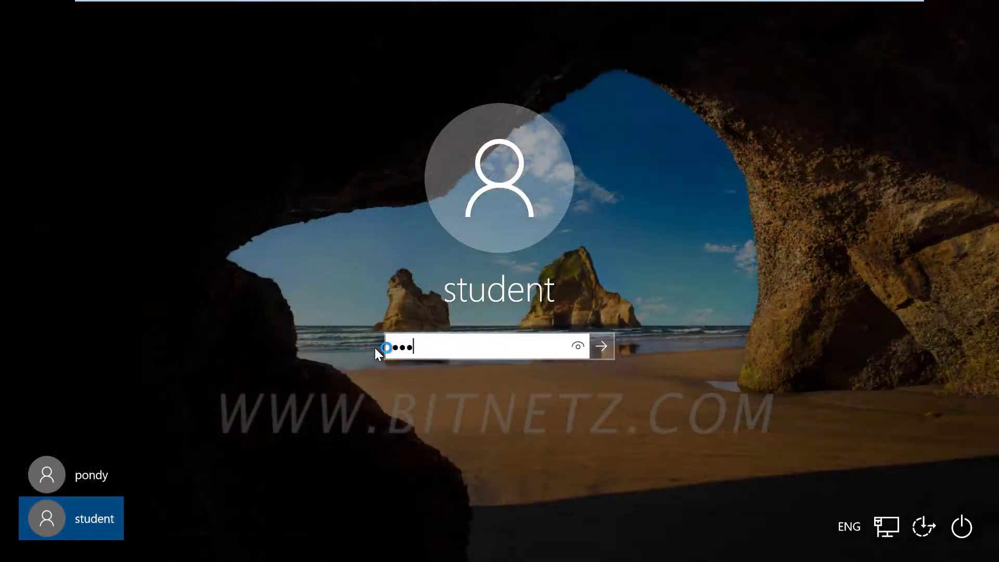
pyautogui.write('**')
pyautogui.press('Return')
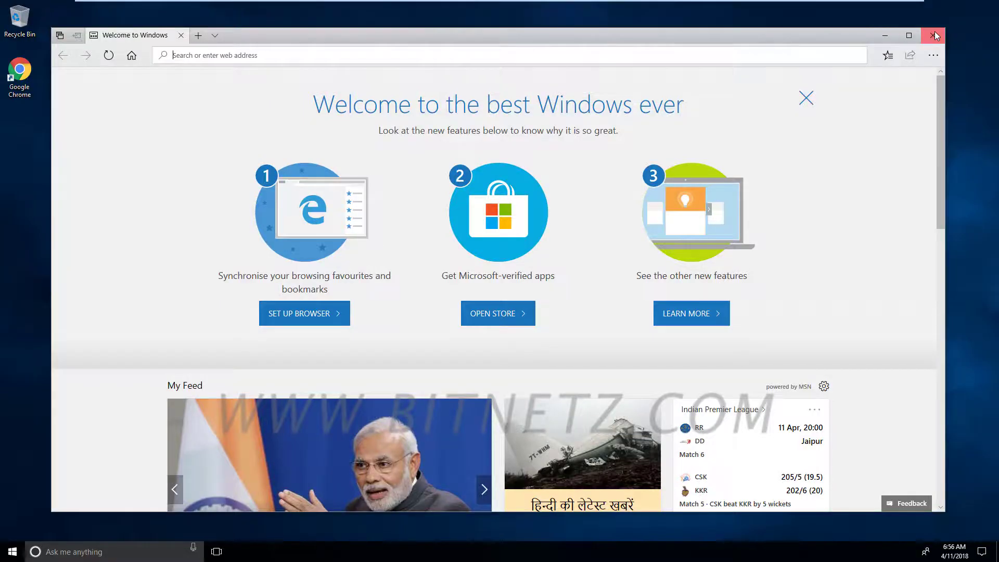
# Close the browser welcome window and try to open Removable Disk (F:) from This PC in File Explorer.
pyautogui.click(923, 16)
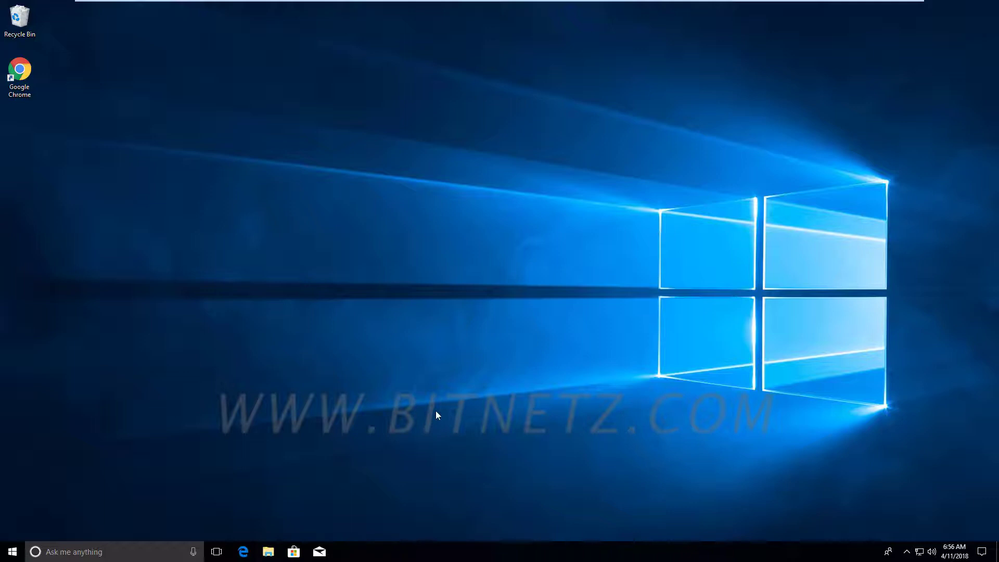
pyautogui.press('super+e')
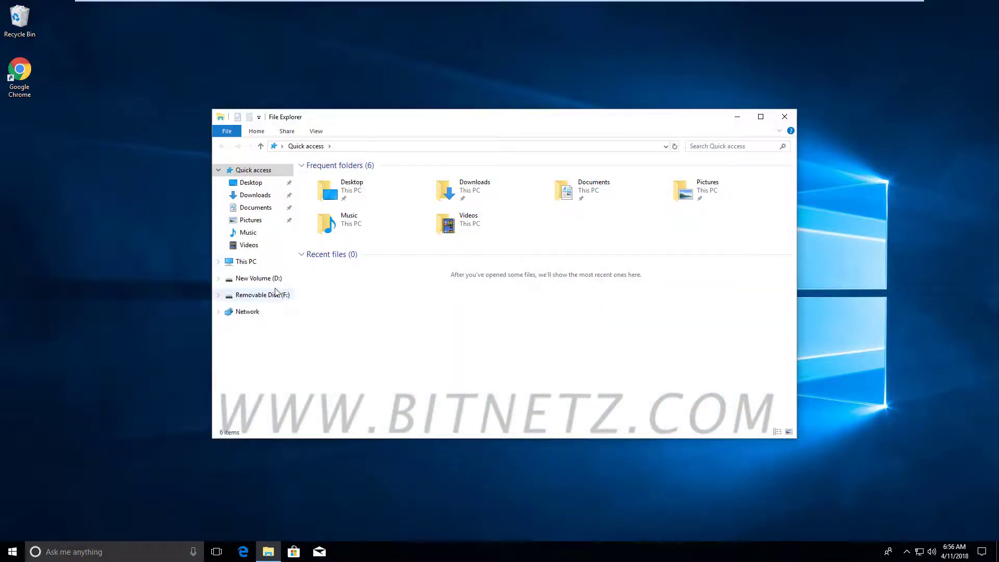
pyautogui.click(245, 261)
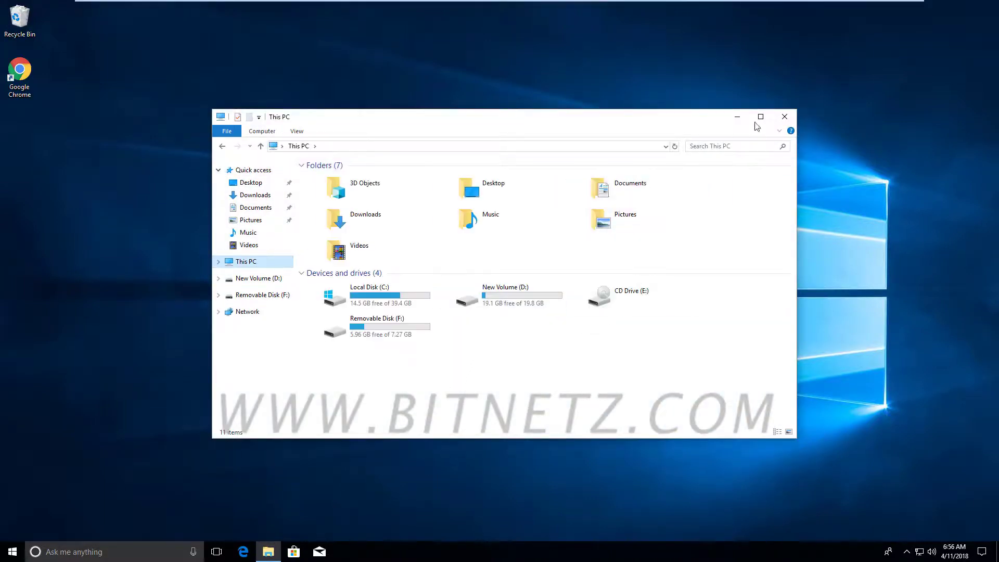
pyautogui.click(760, 118)
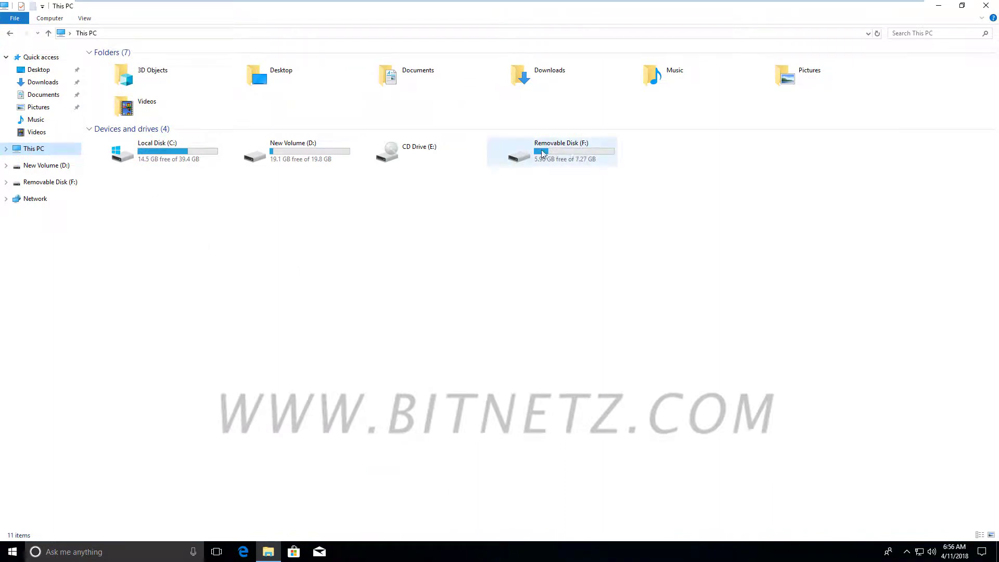
pyautogui.click(564, 155)
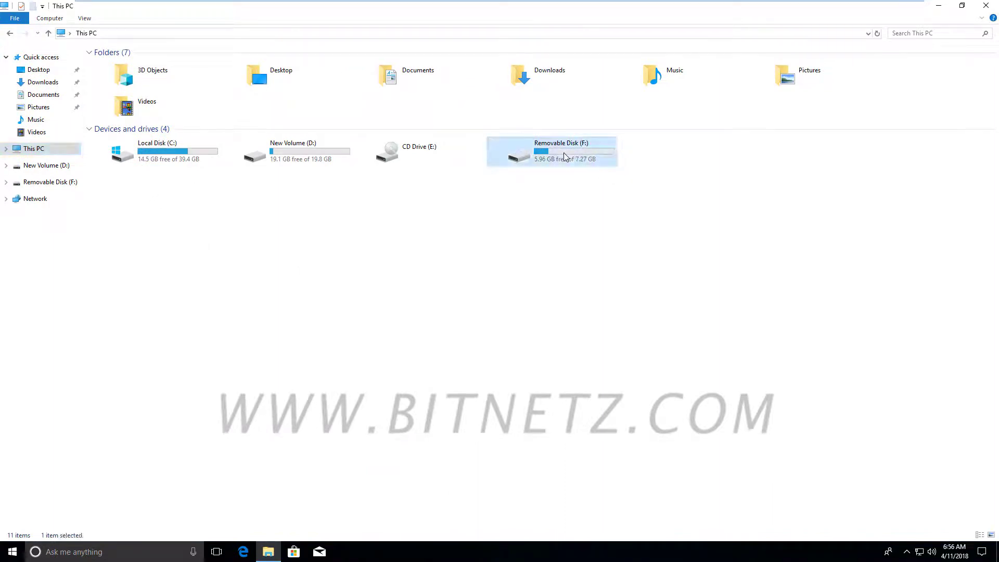
pyautogui.doubleClick(564, 156)
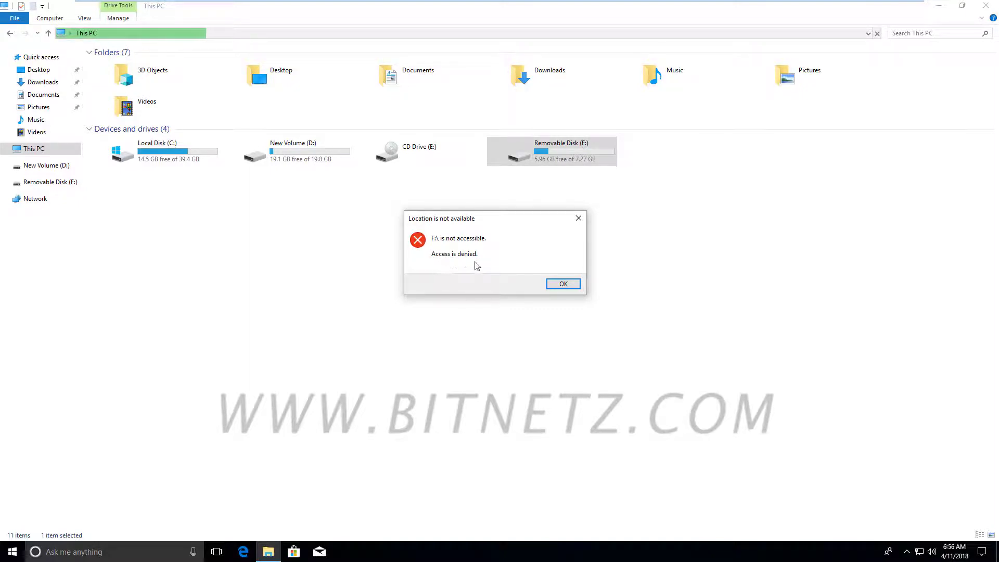
pyautogui.click(568, 283)
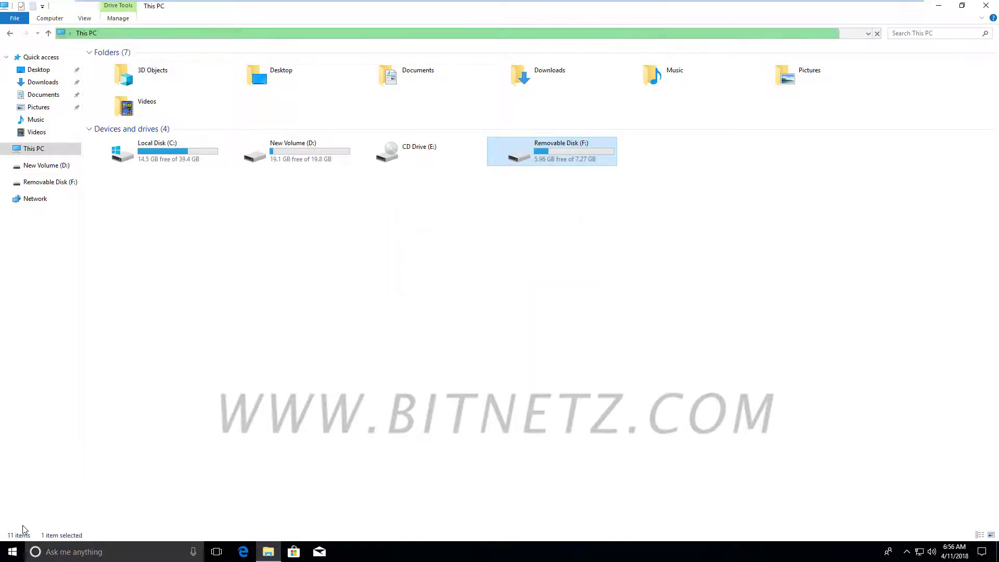
# Launch Command Prompt as administrator, authorising it with the admin account password, and place its window below the drive list.
pyautogui.click(135, 549)
pyautogui.write('cmd')
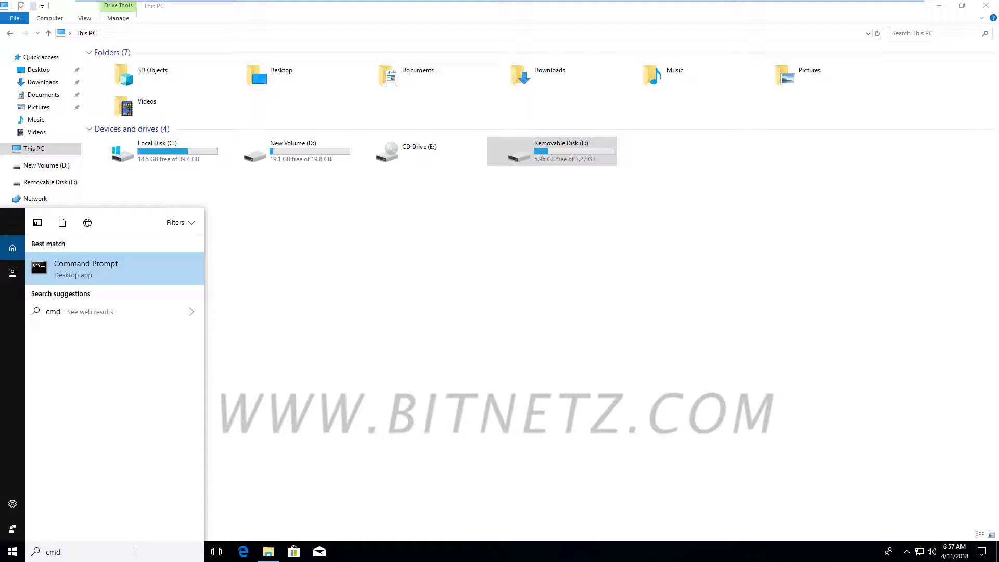
pyautogui.press('Return')
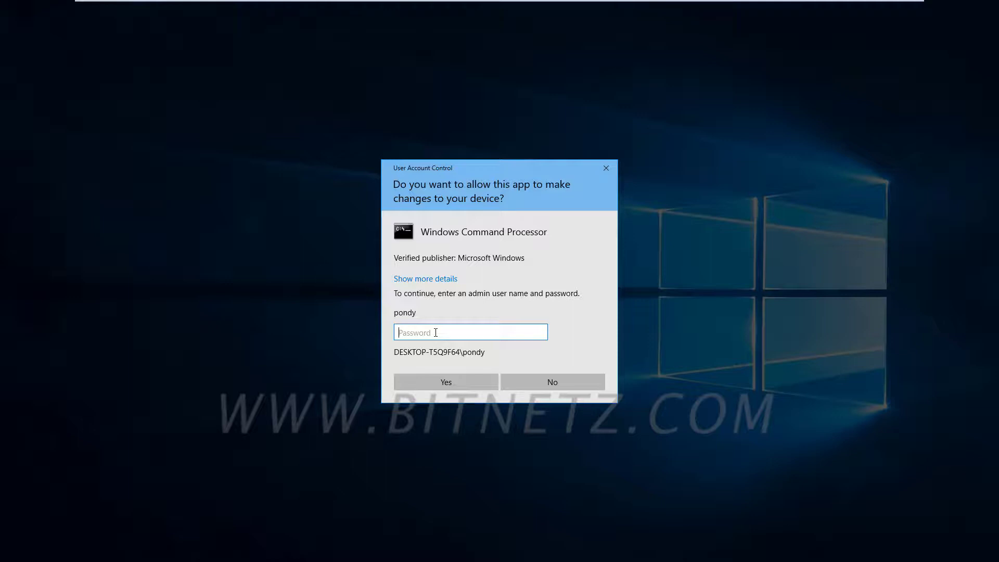
pyautogui.write('••••••')
pyautogui.click(447, 383)
pyautogui.moveTo(362, 23); pyautogui.dragTo(469, 193)
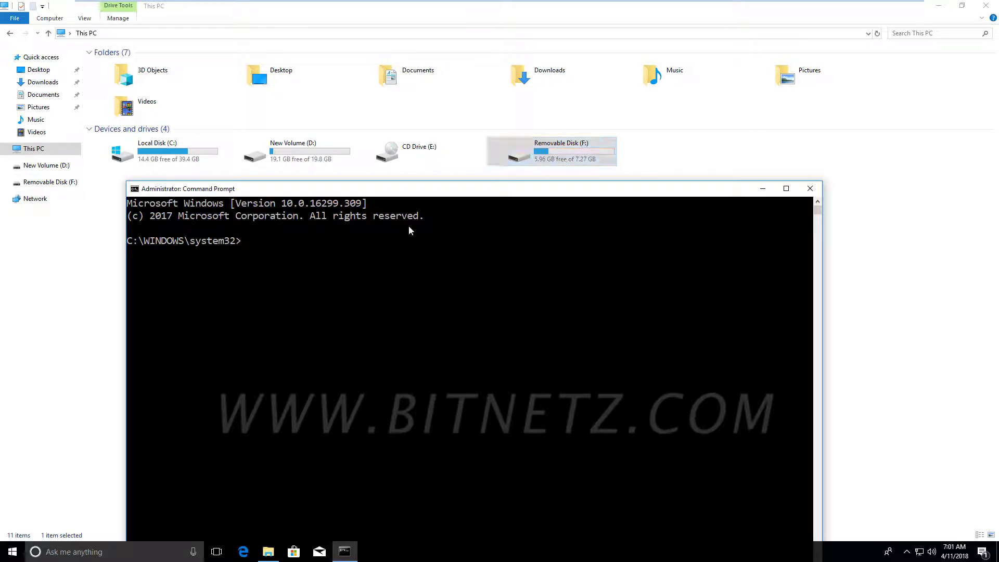
# List the contents of the boot folder on drive F: in the administrator Command Prompt, and close that prompt.
pyautogui.write('f:')
pyautogui.press('Return')
pyautogui.write('cd boot')
pyautogui.press('Return')
pyautogui.write('dir')
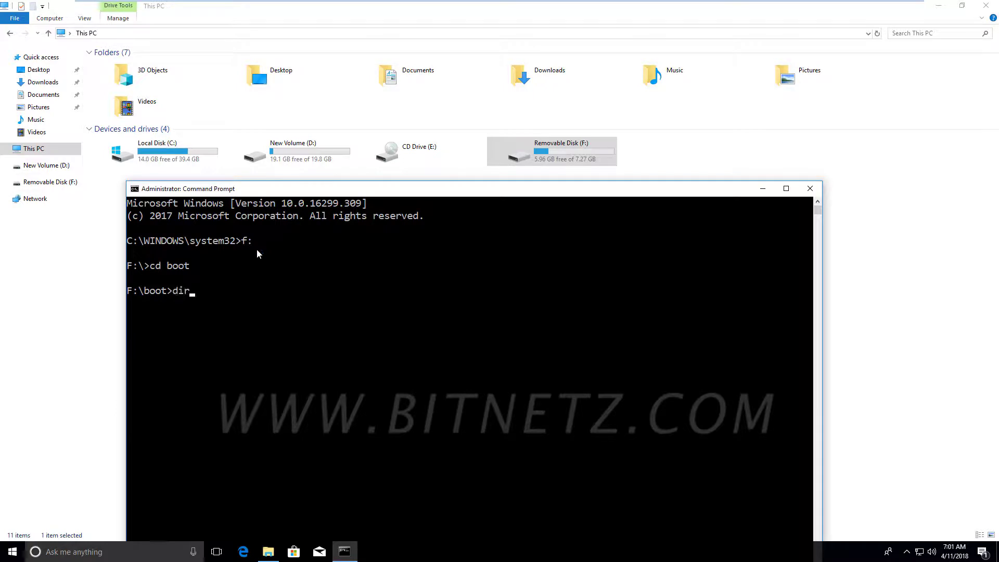
pyautogui.press('Return')
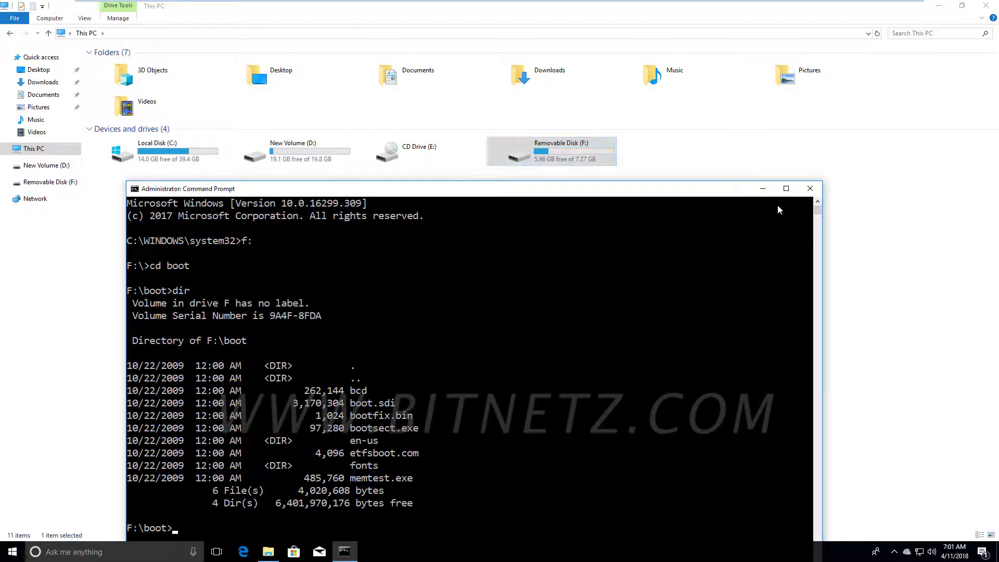
pyautogui.click(810, 188)
# Open a standard Command Prompt as the student user, try to switch to drive F:, and close the prompt.
pyautogui.click(163, 552)
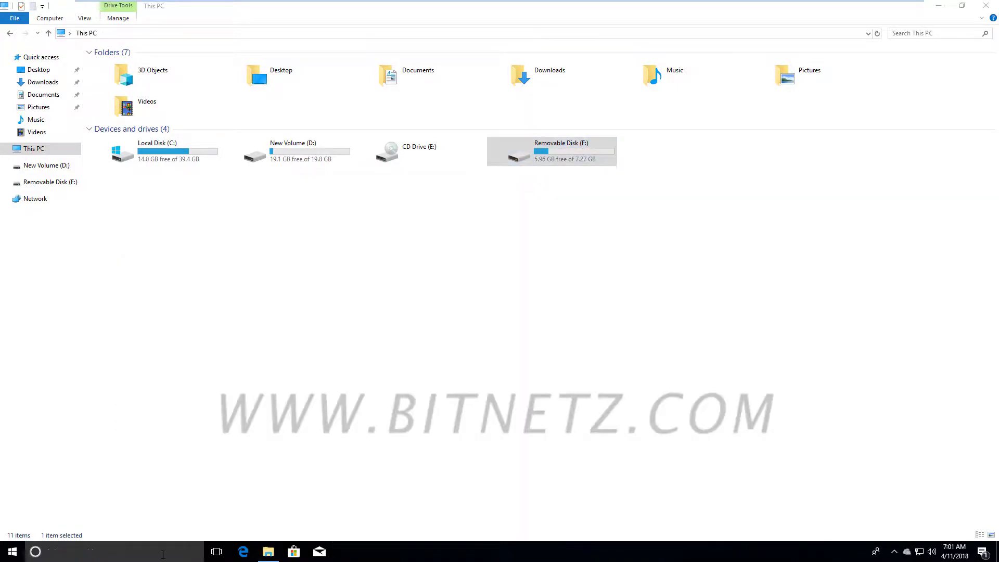
pyautogui.write('cm')
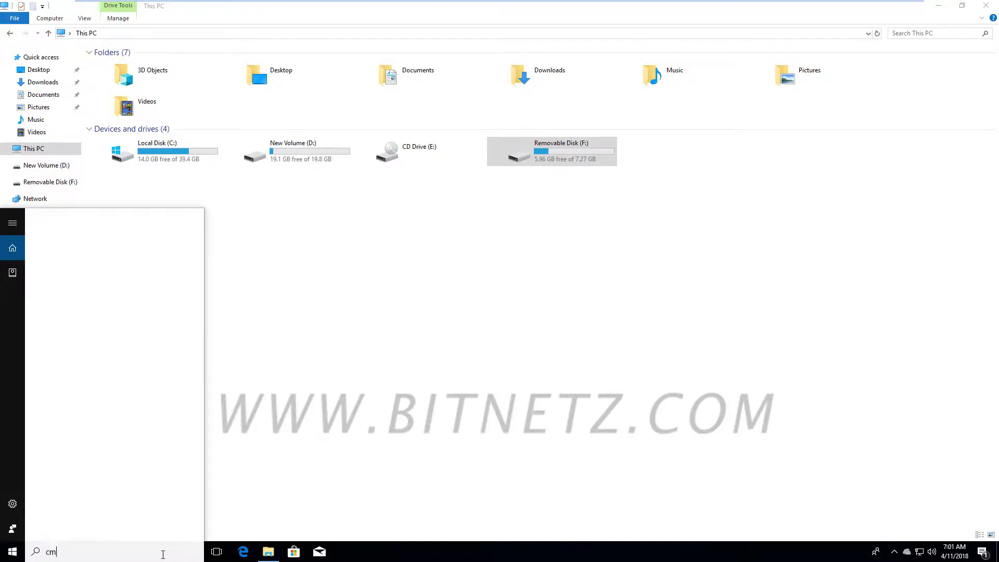
pyautogui.write('d')
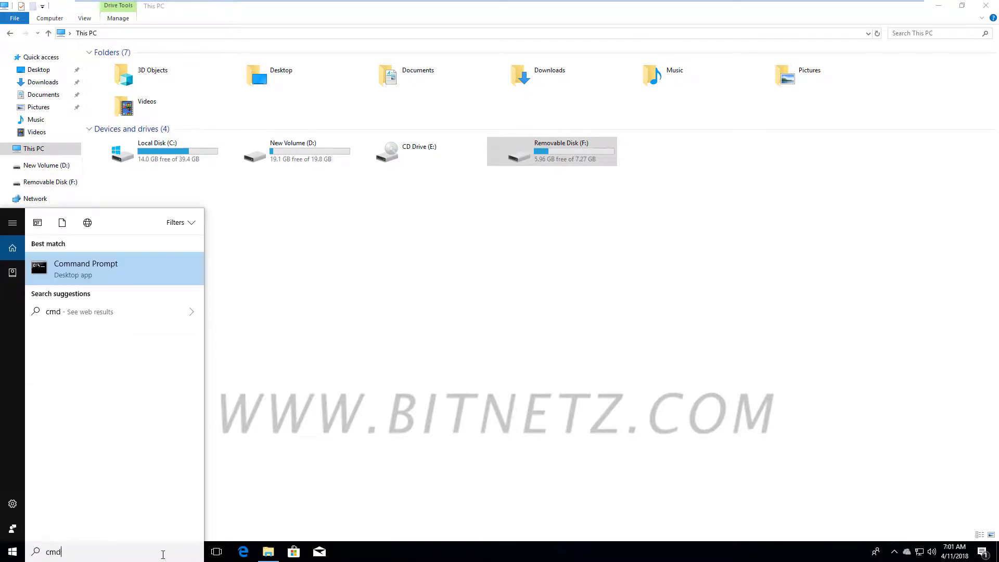
pyautogui.press('Return')
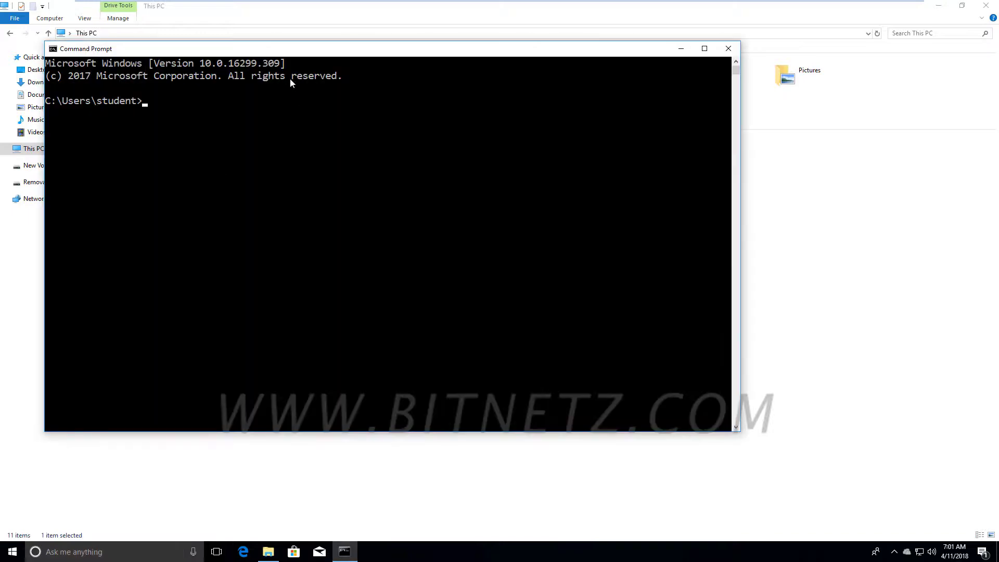
pyautogui.write('f:')
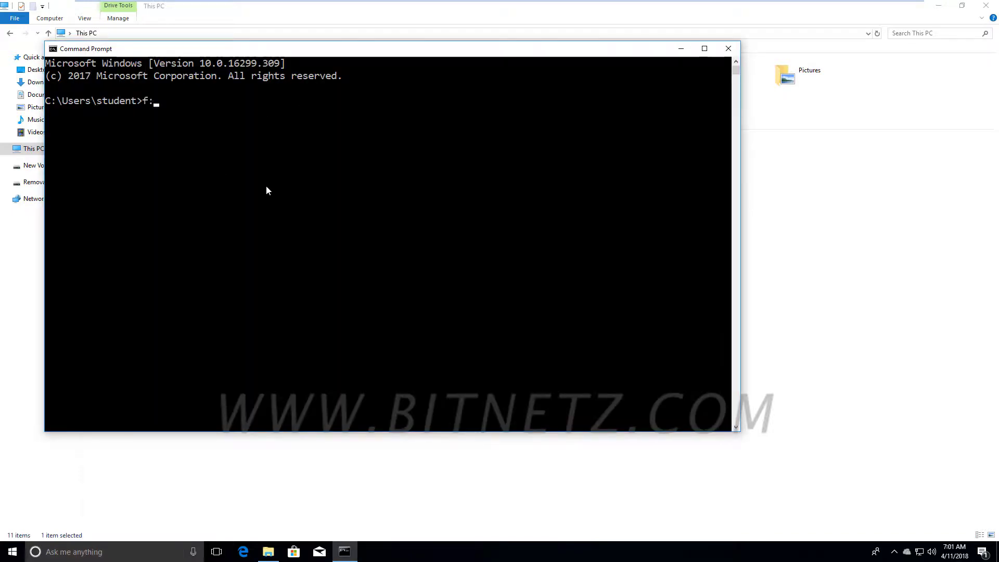
pyautogui.press('Return')
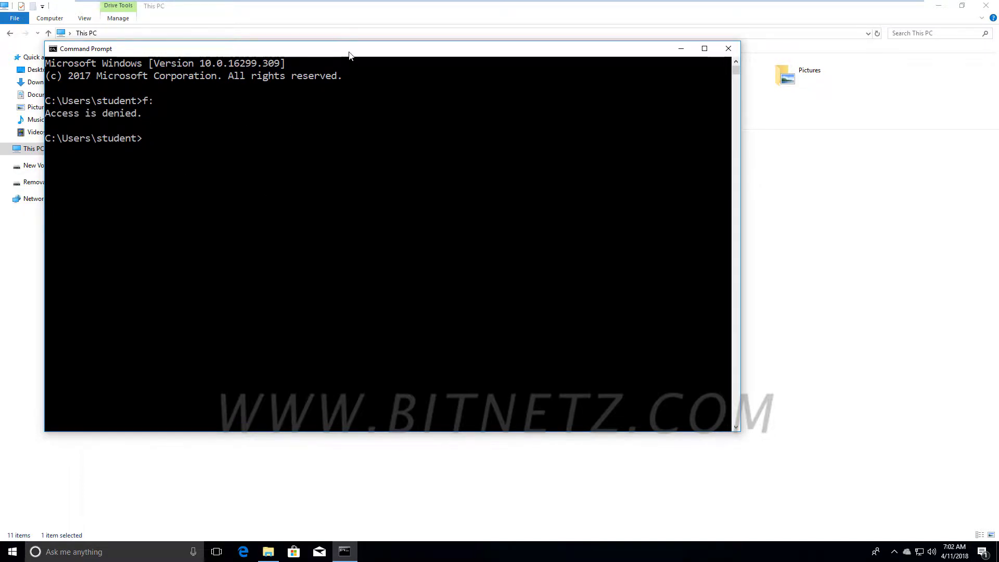
pyautogui.moveTo(348, 55); pyautogui.dragTo(543, 216)
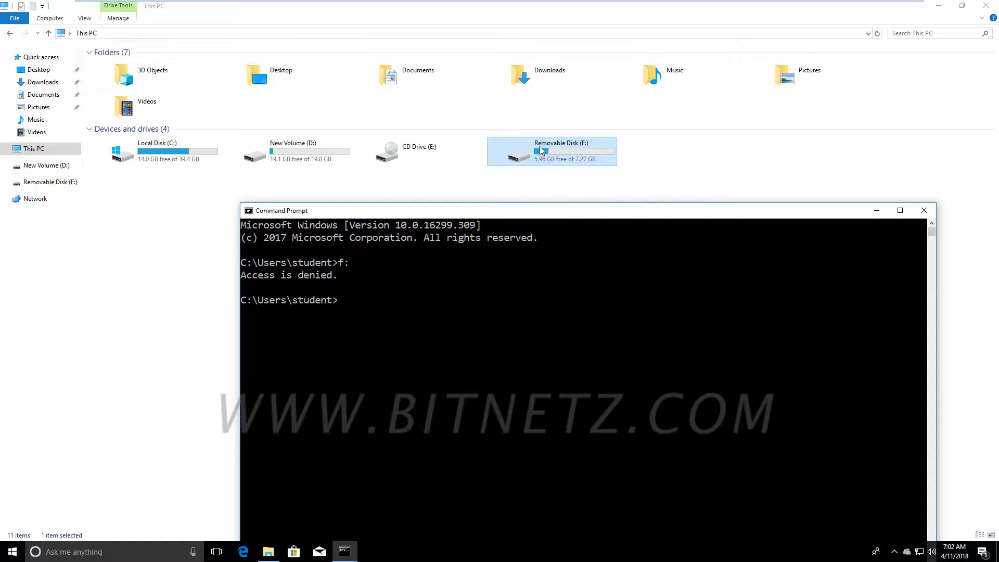
pyautogui.click(374, 301)
pyautogui.click(928, 217)
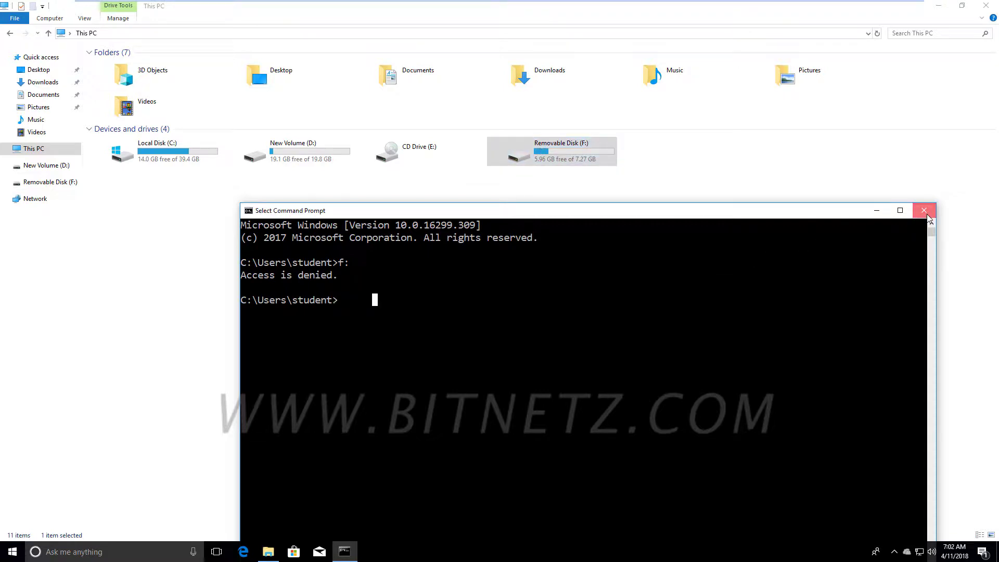